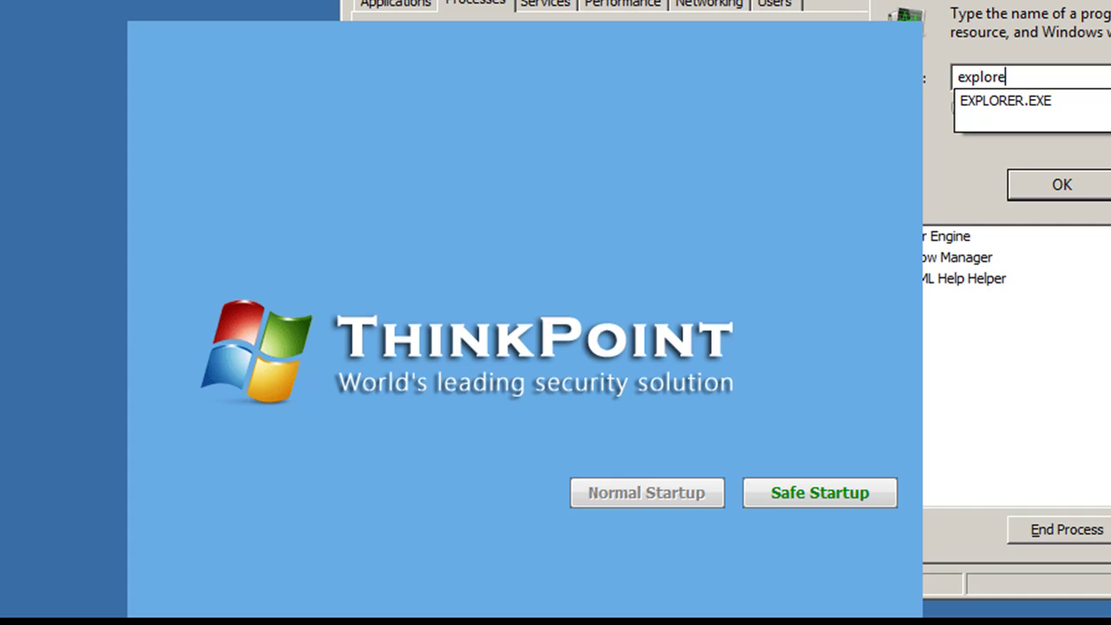
# - Start explorer.exe as a new task and open the file location of the running hotfix.exe process
pyautogui.write('exe')
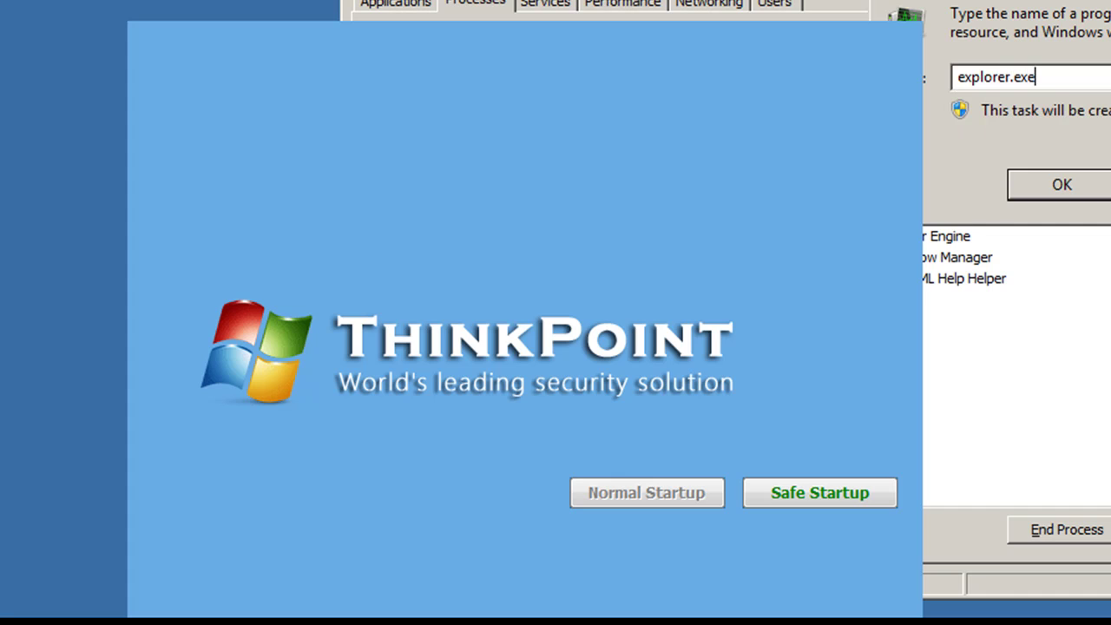
pyautogui.press('Return')
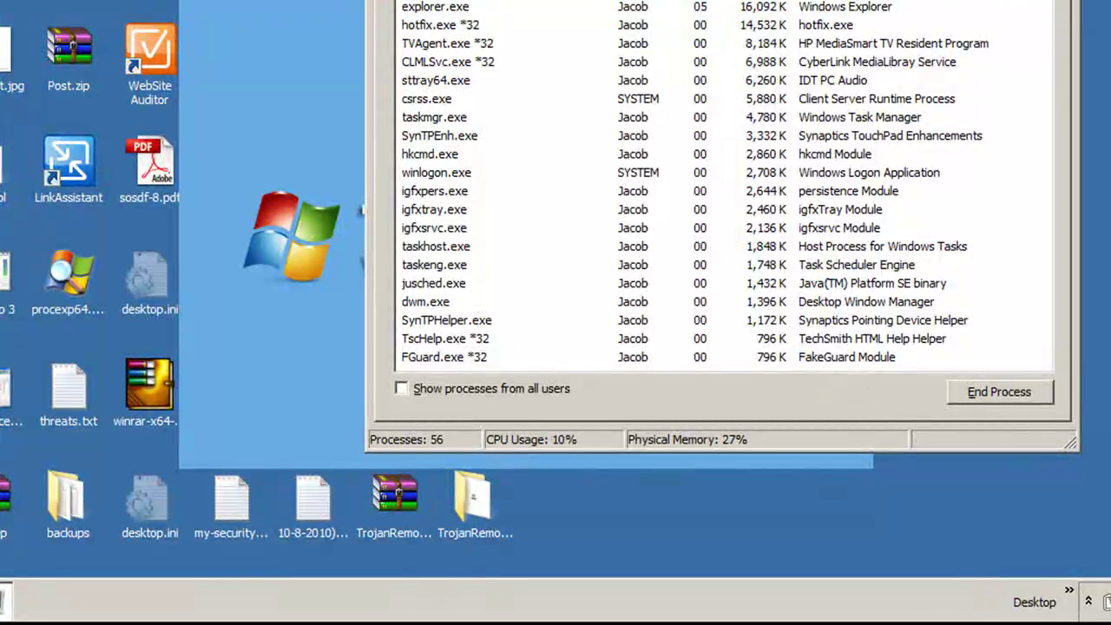
pyautogui.click(451, 26)
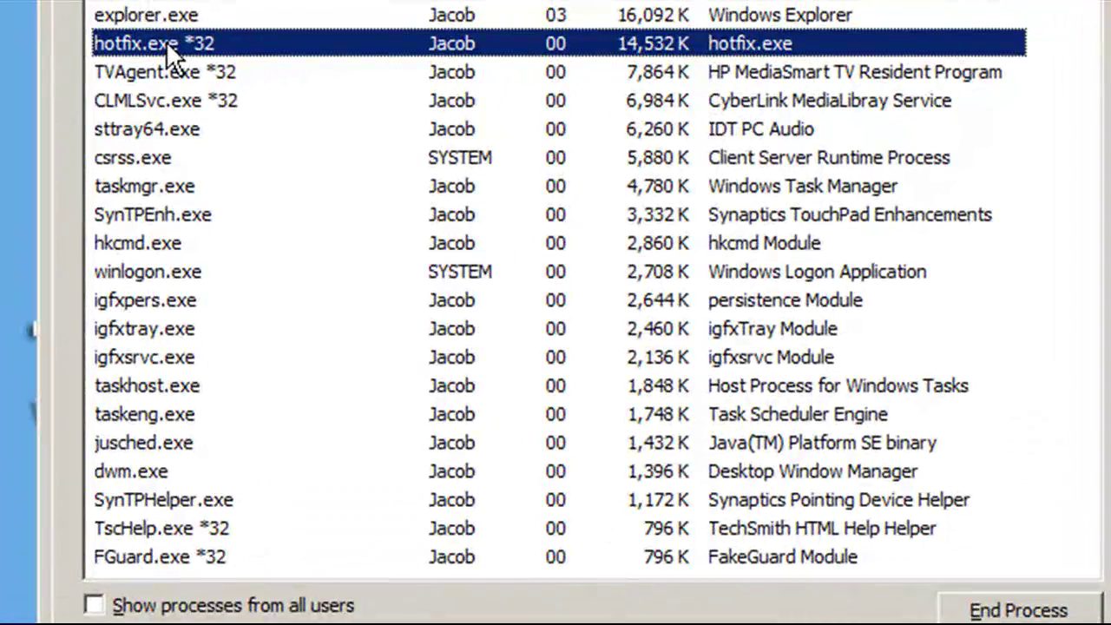
pyautogui.rightClick(264, 40)
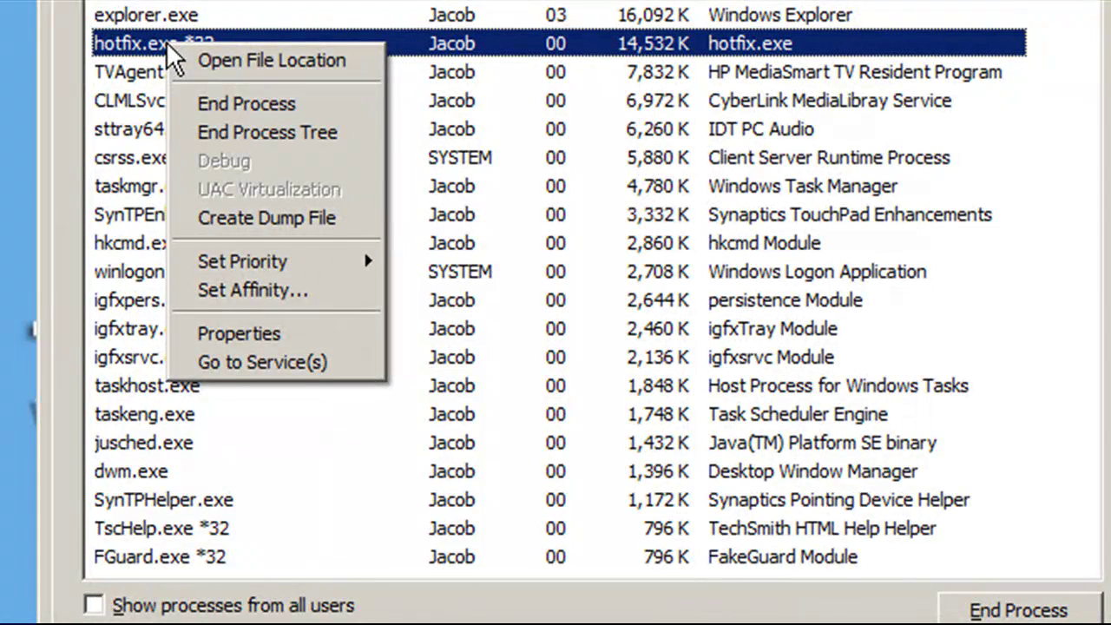
pyautogui.click(224, 57)
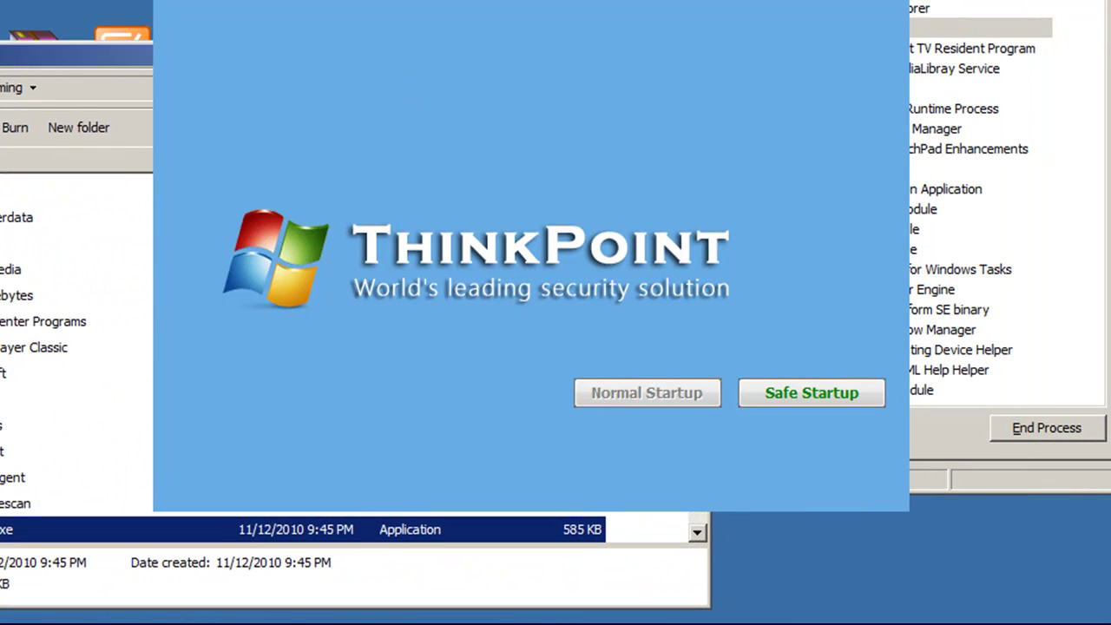
# - Show the full path of the Roaming folder containing hotfix.exe, highlight its last folder names, and reposition the window
pyautogui.click(68, 88)
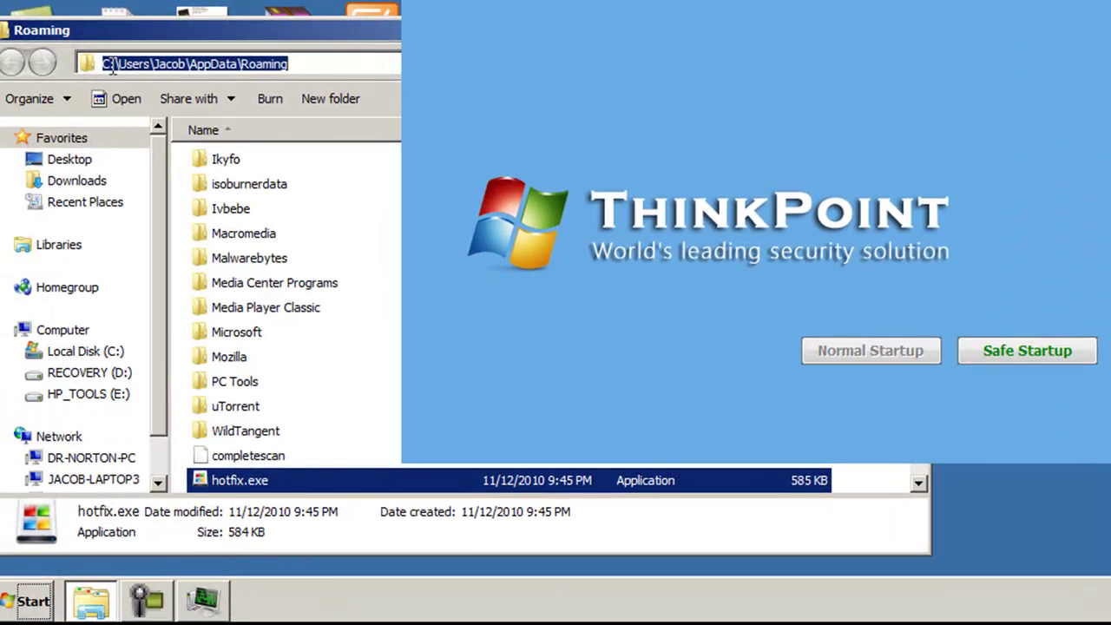
pyautogui.click(40, 73)
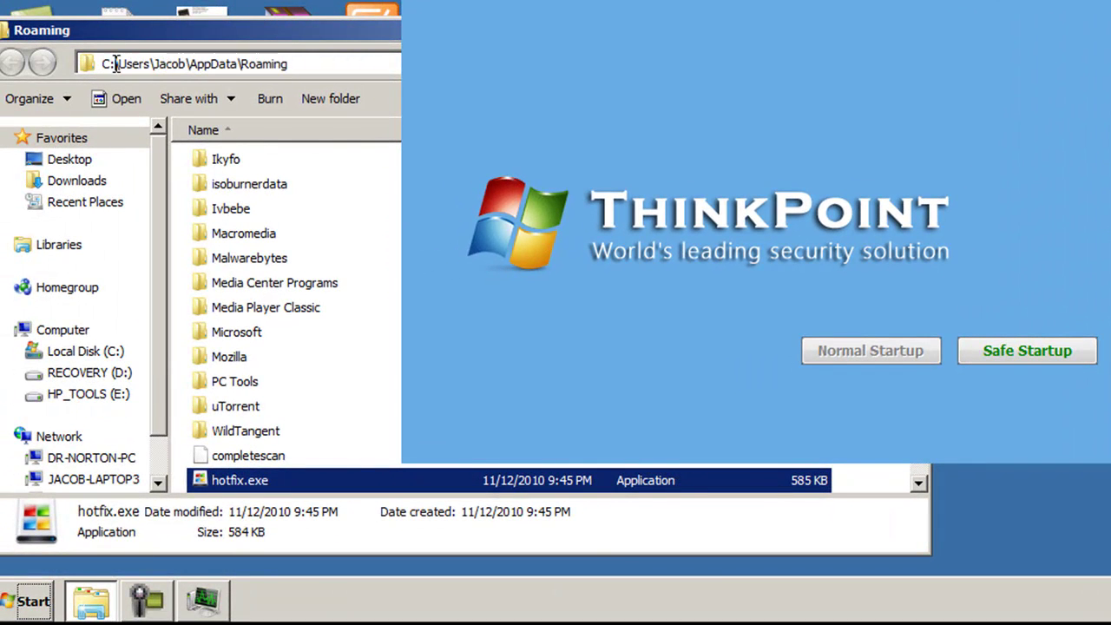
pyautogui.moveTo(154, 64); pyautogui.dragTo(290, 63)
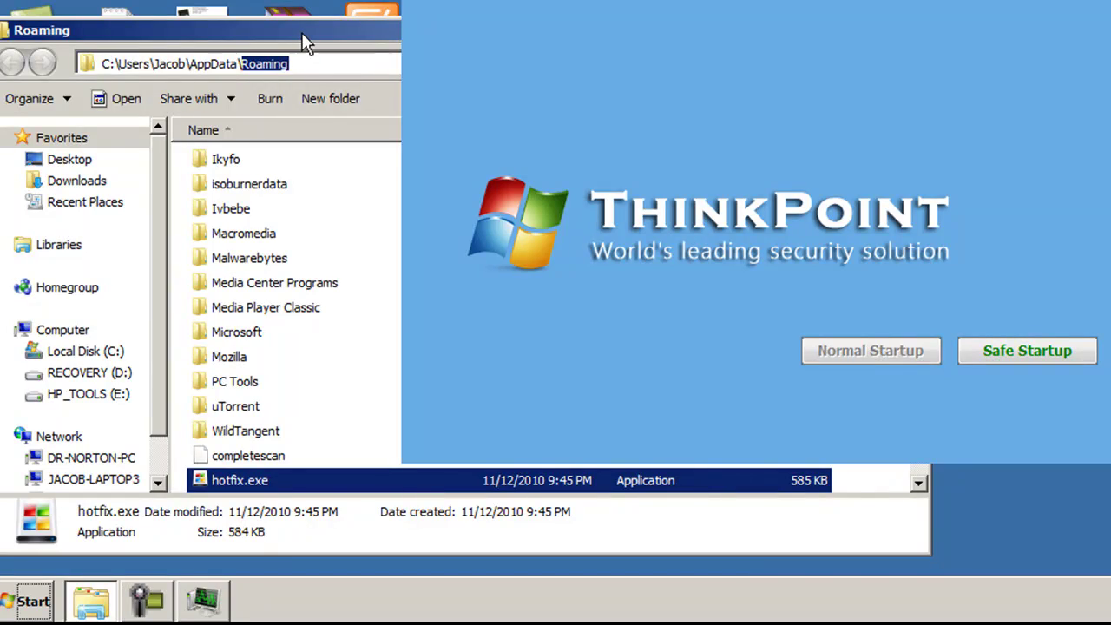
pyautogui.moveTo(300, 37); pyautogui.dragTo(306, 11)
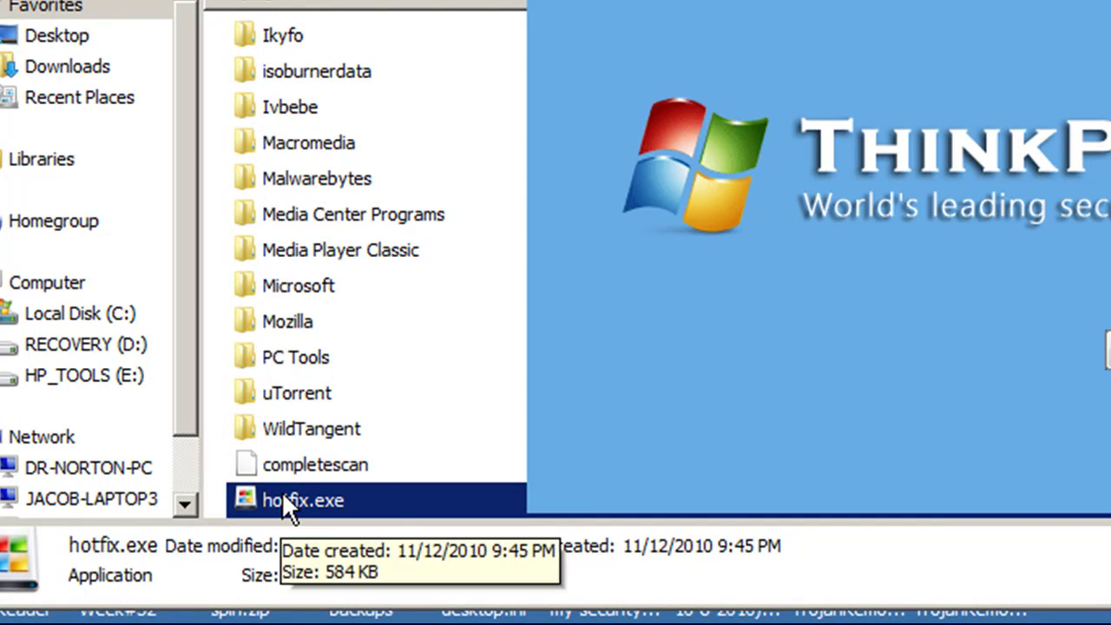
# - Rename hotfix.exe in the Roaming folder to asdfg.exe and select the renamed file
pyautogui.rightClick(282, 494)
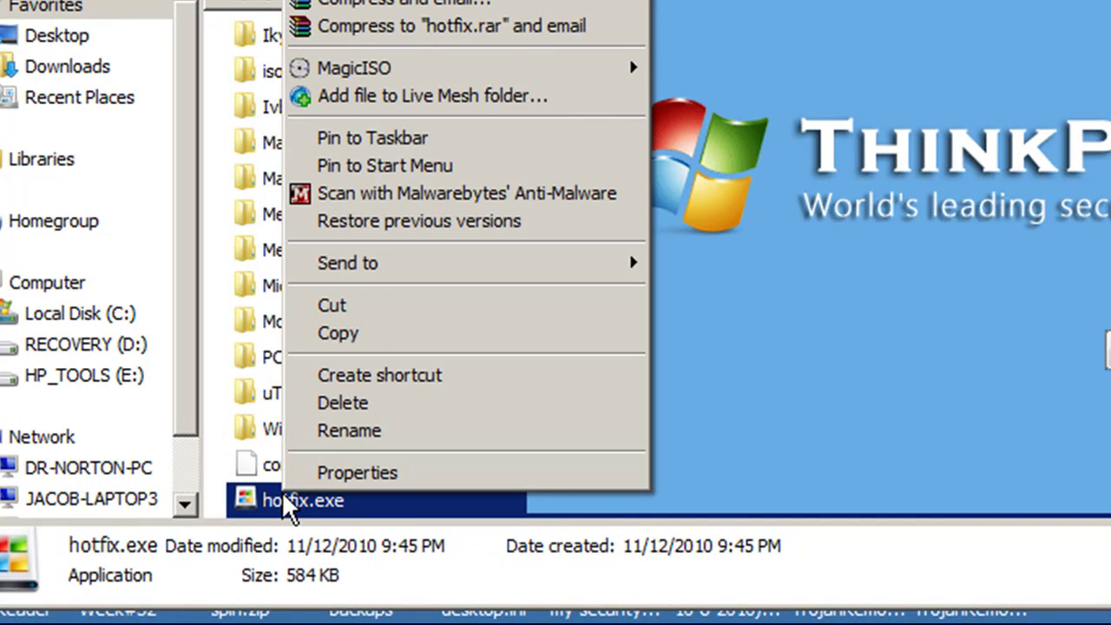
pyautogui.click(346, 427)
pyautogui.write('asdfg')
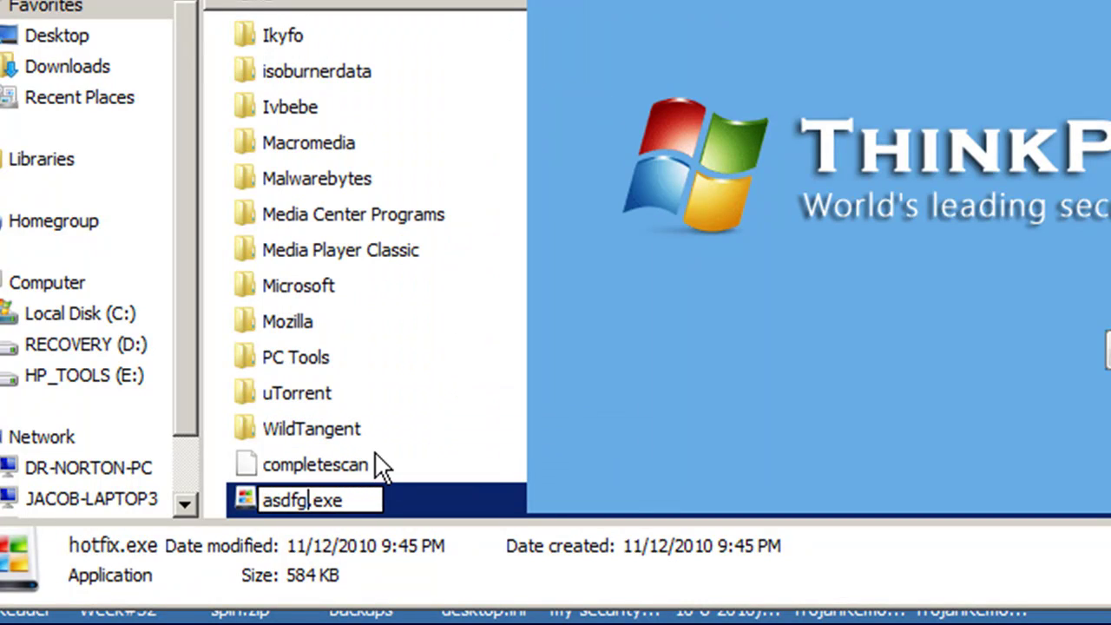
pyautogui.click(401, 424)
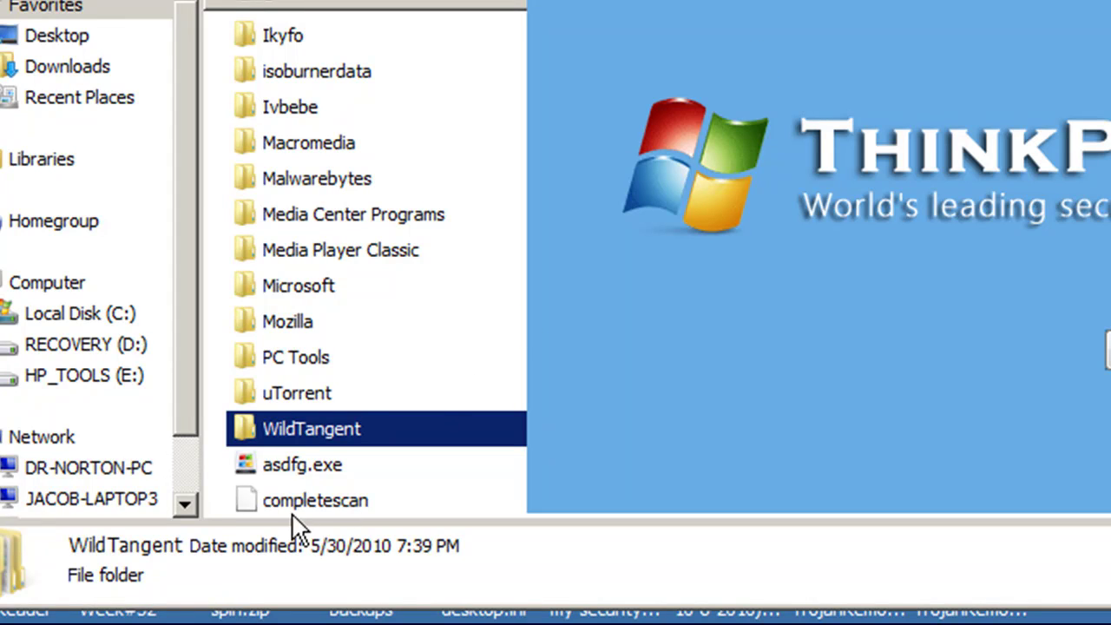
pyautogui.click(270, 465)
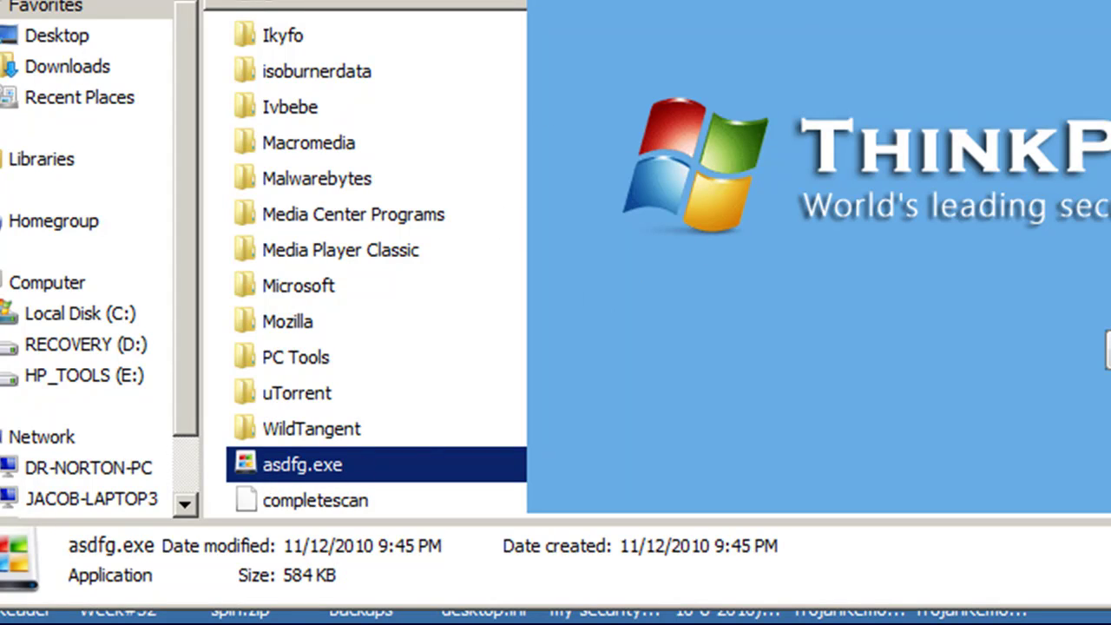
# - Bring up Task Manager and end the hotfix.exe *32 process
pyautogui.hotkey('ctrl', 'shift', 'Escape')
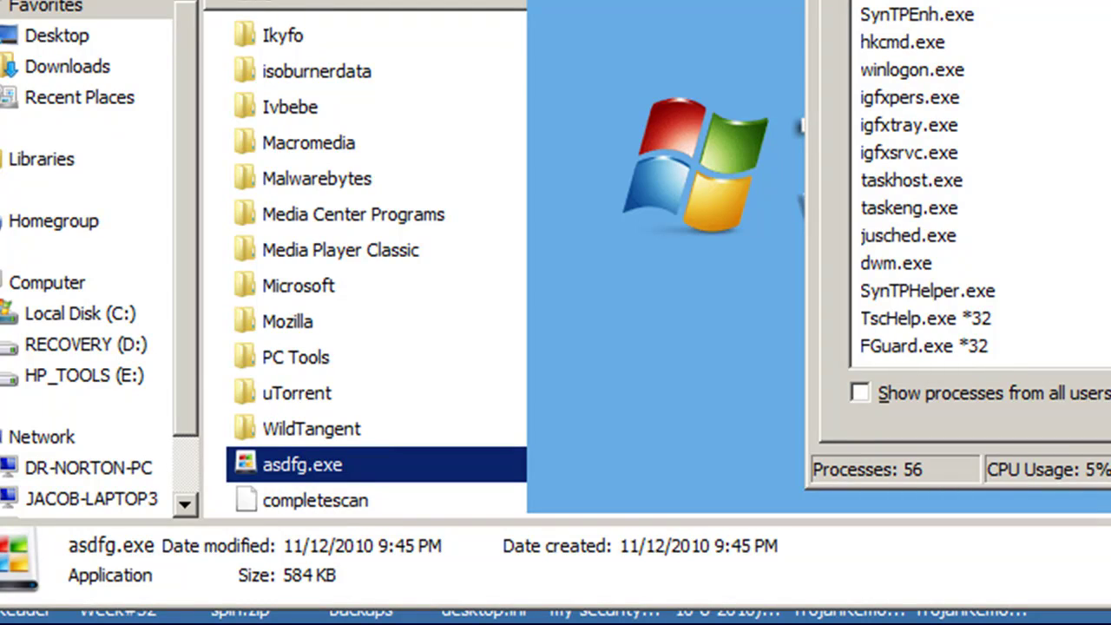
pyautogui.click(772, 20)
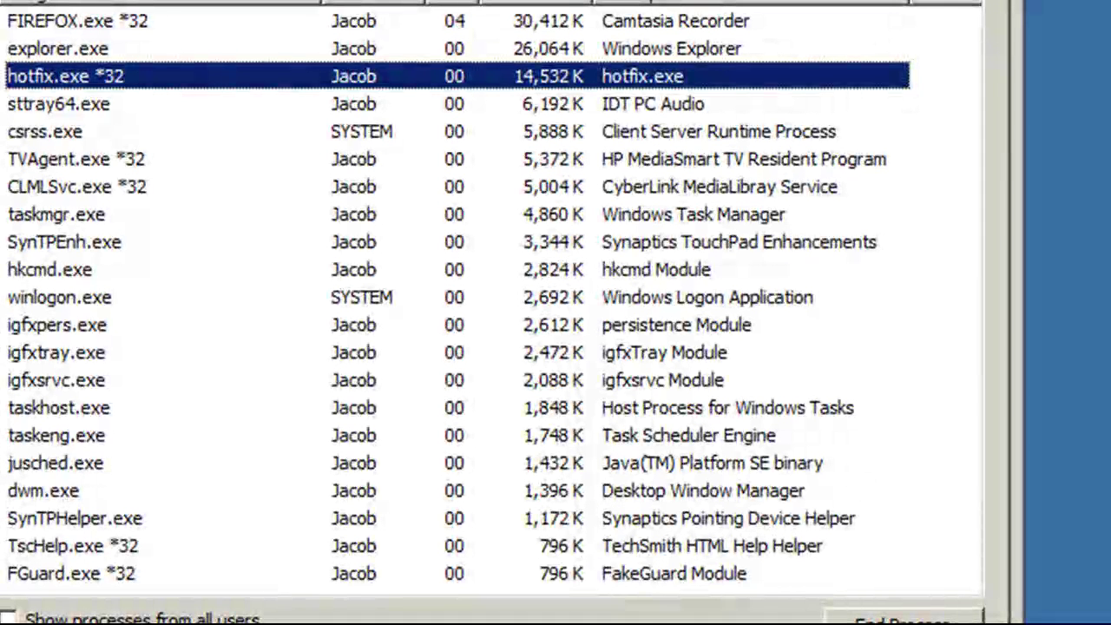
pyautogui.click(903, 618)
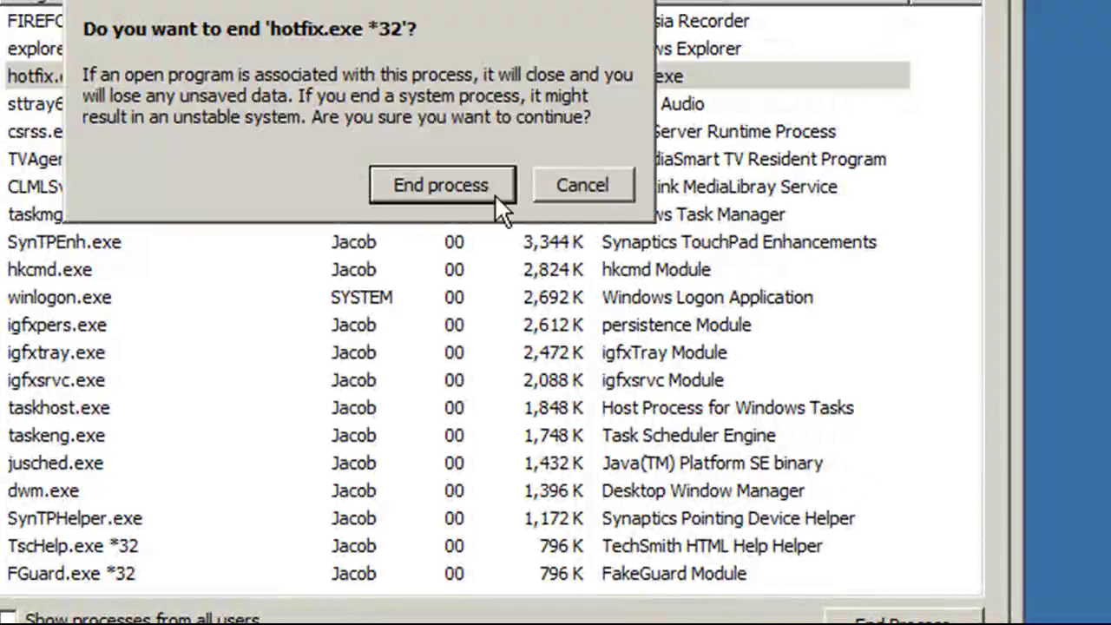
pyautogui.click(462, 185)
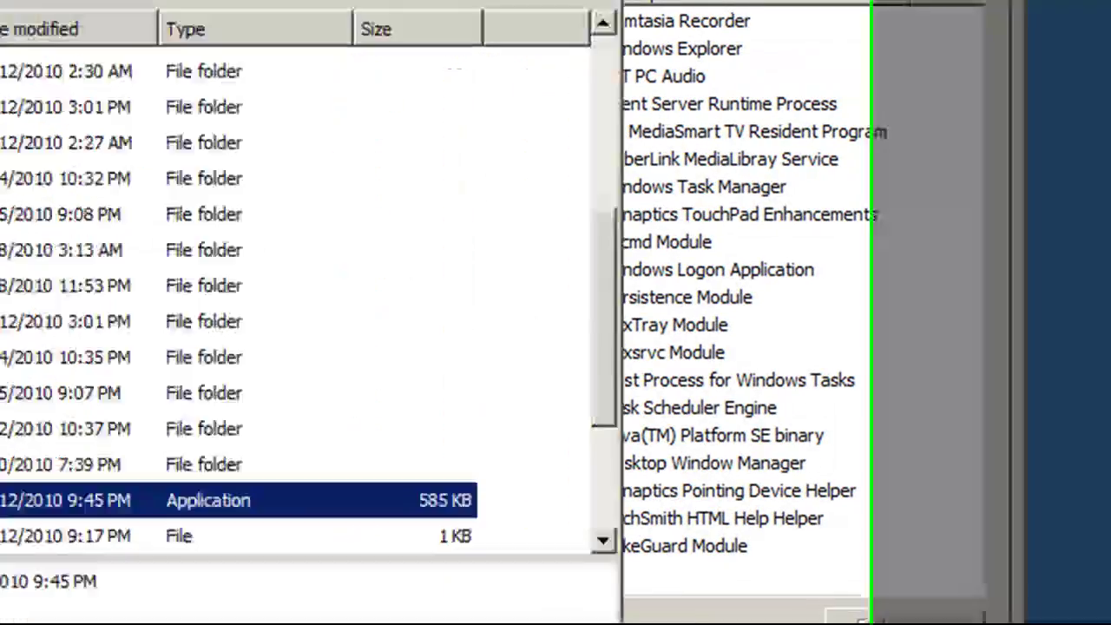
# - Delete asdfg.exe from the Roaming folder to the Recycle Bin
pyautogui.rightClick(227, 425)
pyautogui.click(303, 359)
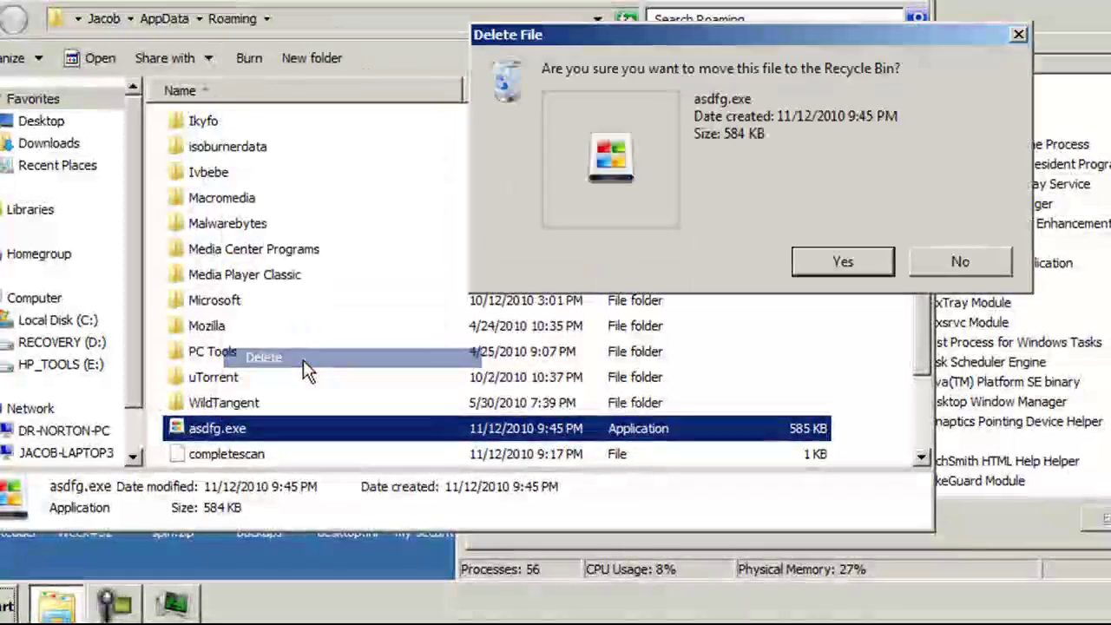
pyautogui.click(821, 261)
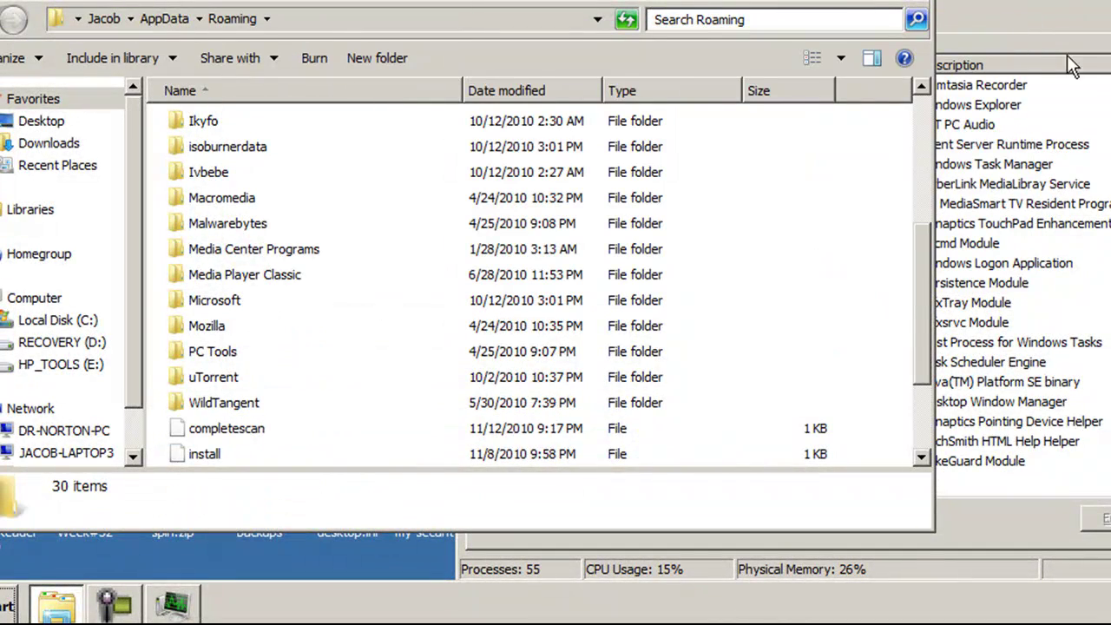
# - Close Task Manager and move the Roaming folder window aside on the desktop
pyautogui.click(1090, 68)
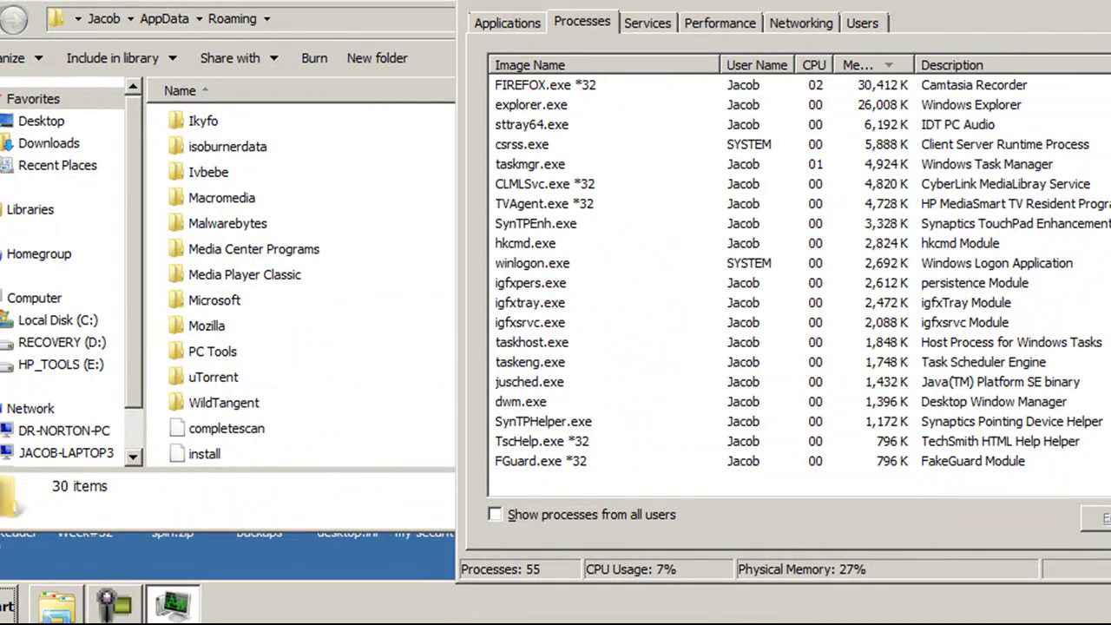
pyautogui.hotkey('alt', 'F4')
pyautogui.moveTo(778, 2); pyautogui.dragTo(986, 0)
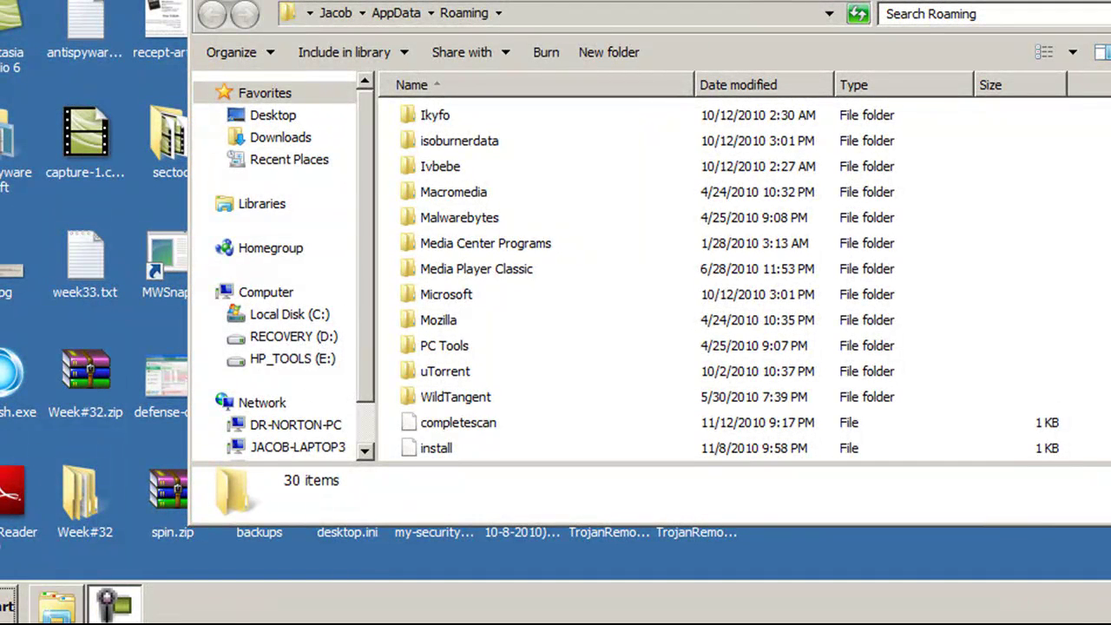
# - Search Control Panel for "hidden" and open the Folder Options setting for showing hidden files and folders
pyautogui.click(7, 605)
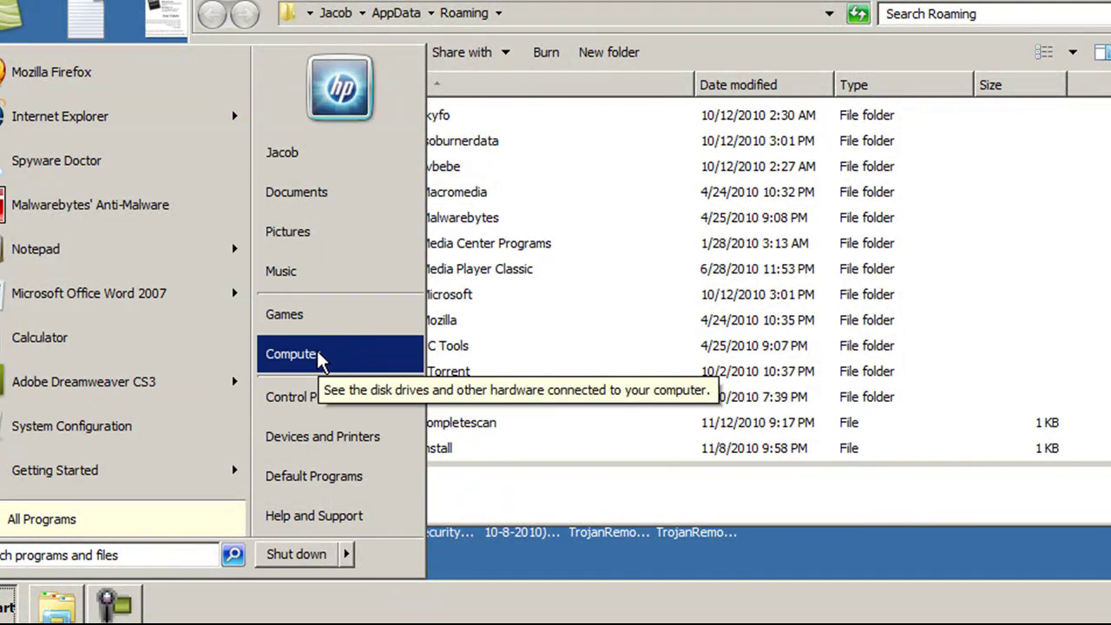
pyautogui.click(286, 397)
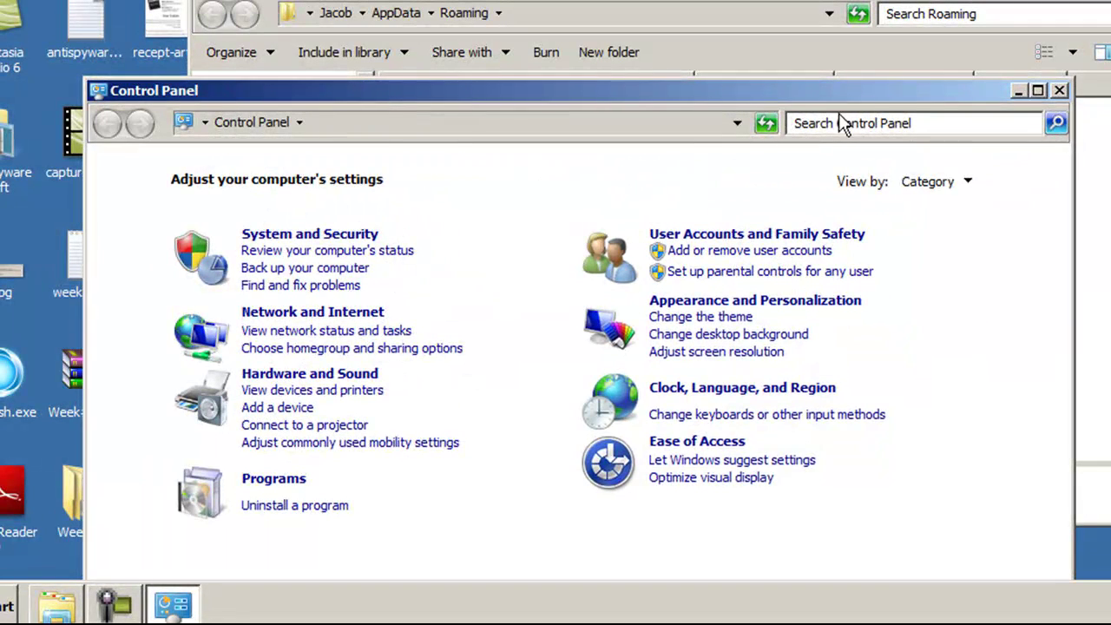
pyautogui.click(839, 114)
pyautogui.write('hidden')
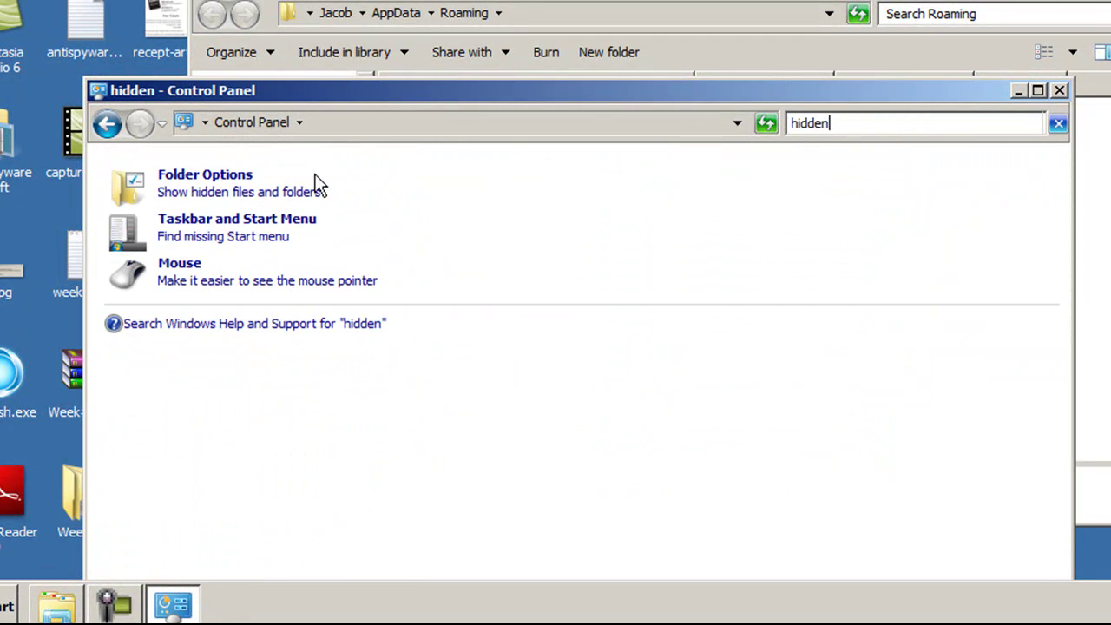
pyautogui.click(256, 194)
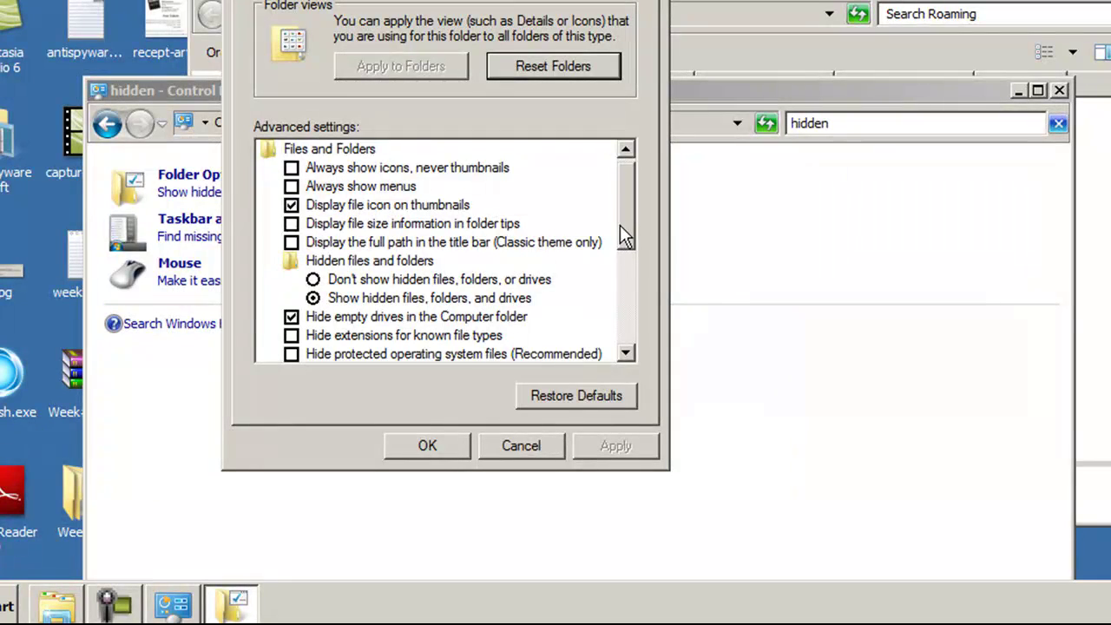
# - Set folder options to show hidden files, folders, and drives, leave protected operating system files unhidden, and apply the settings
pyautogui.scroll(-1, 620, 227)
pyautogui.click(314, 242)
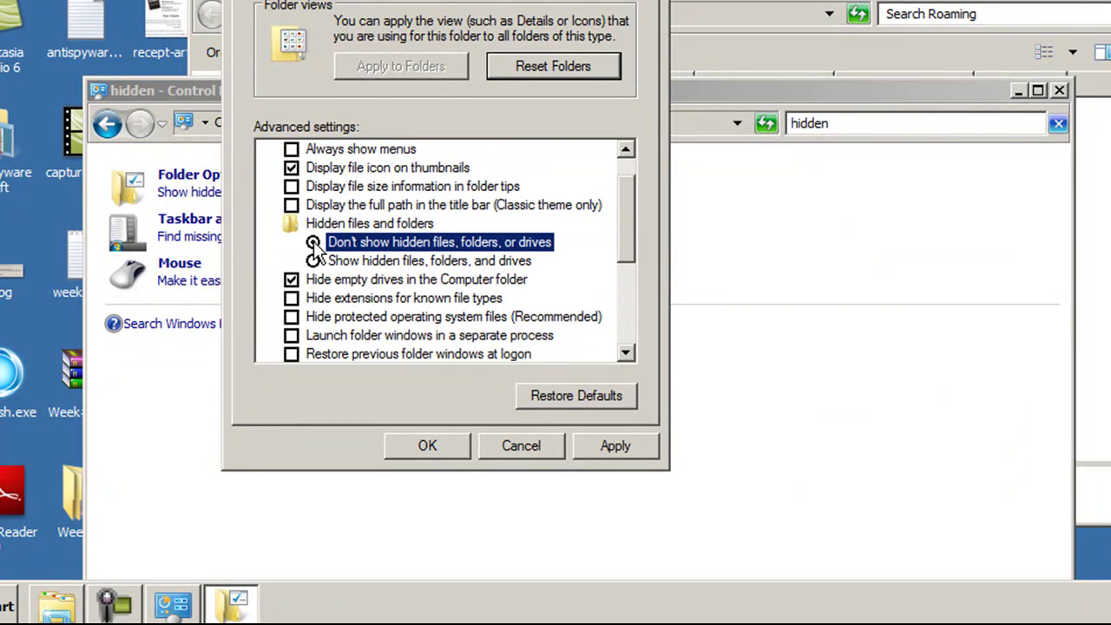
pyautogui.click(313, 261)
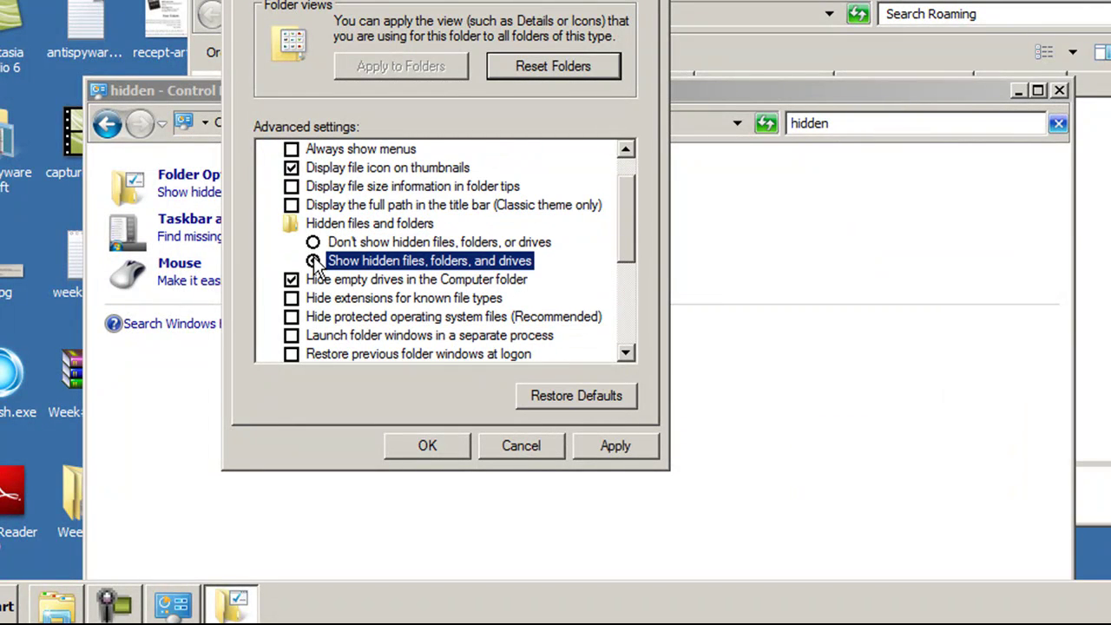
pyautogui.moveTo(631, 185); pyautogui.dragTo(631, 215)
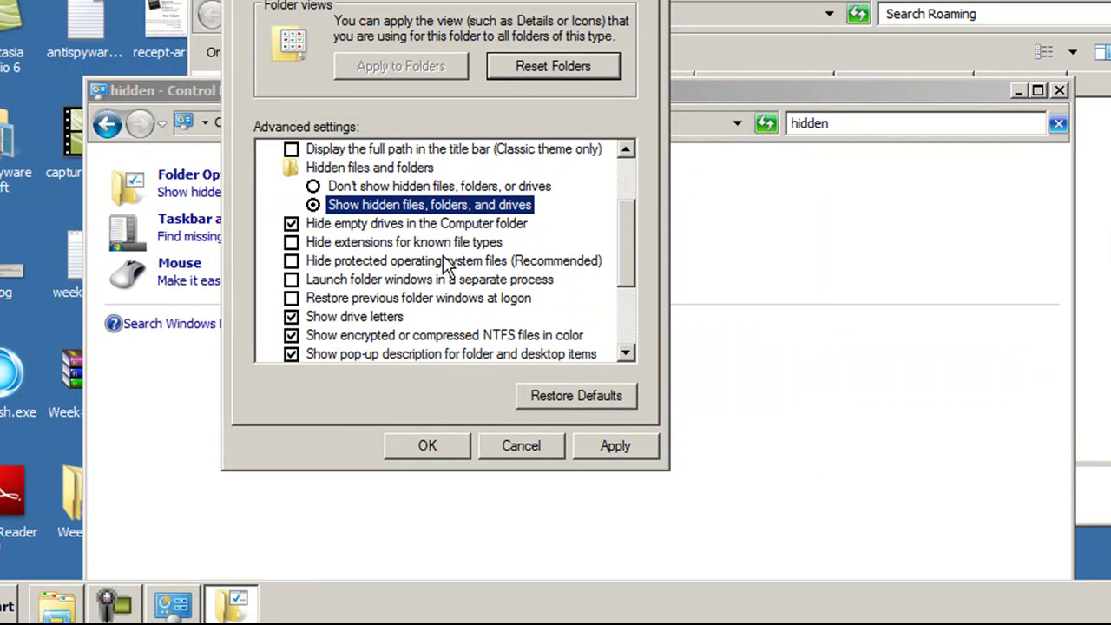
pyautogui.click(293, 261)
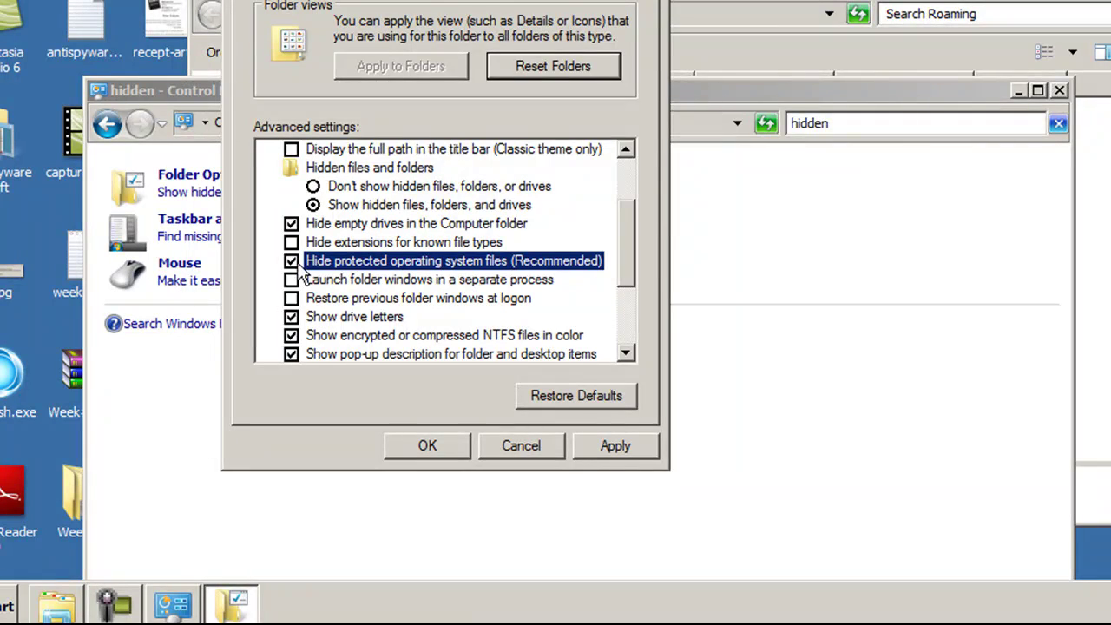
pyautogui.click(292, 261)
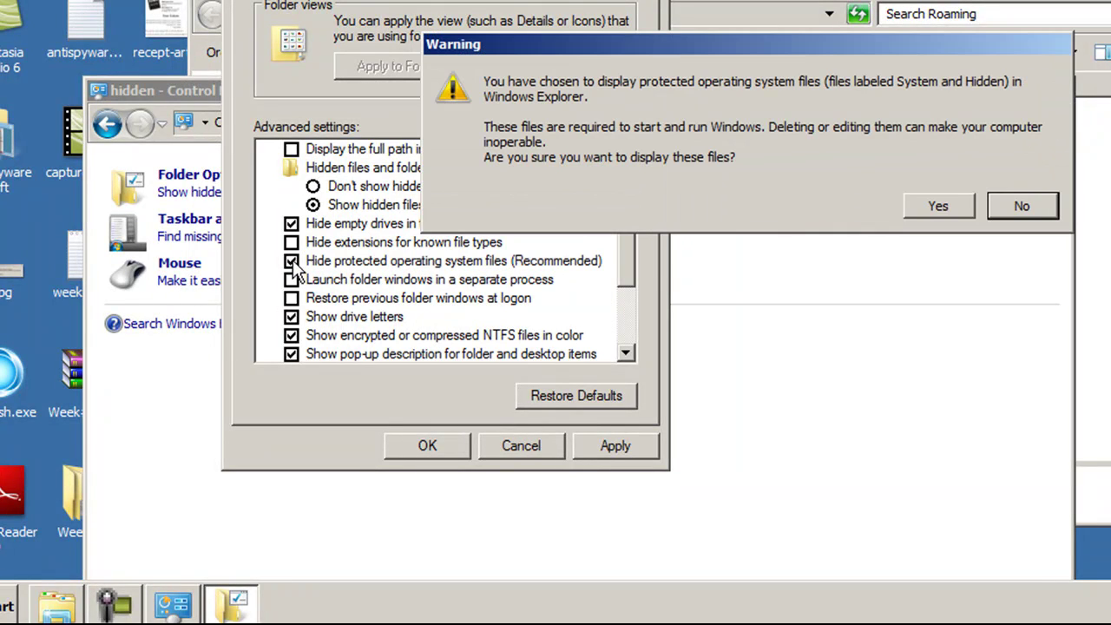
pyautogui.click(949, 205)
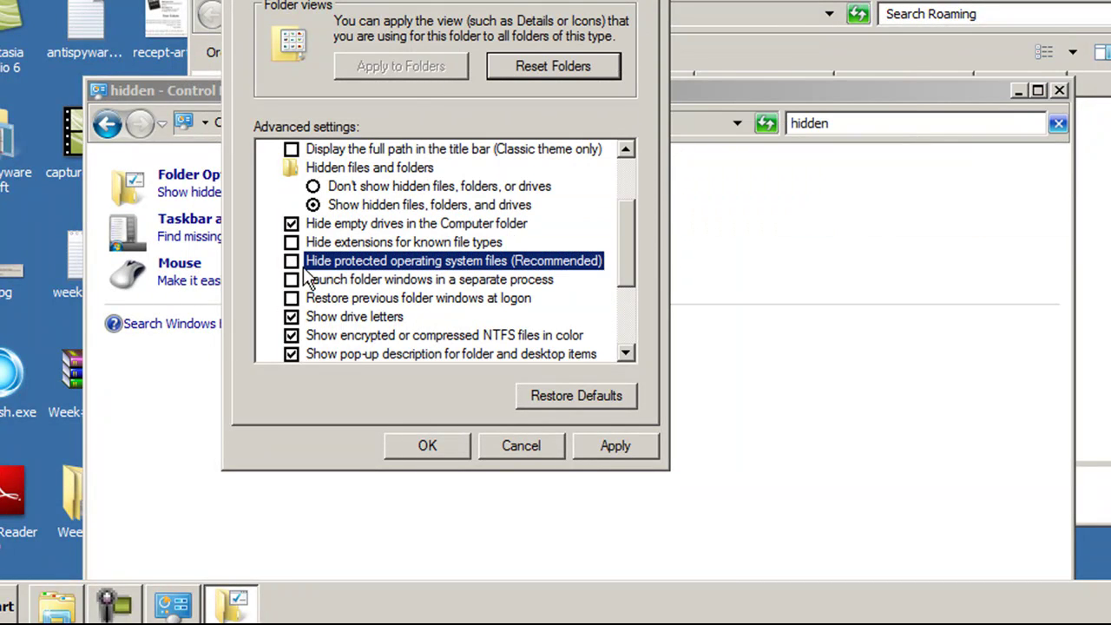
pyautogui.click(608, 441)
pyautogui.click(429, 445)
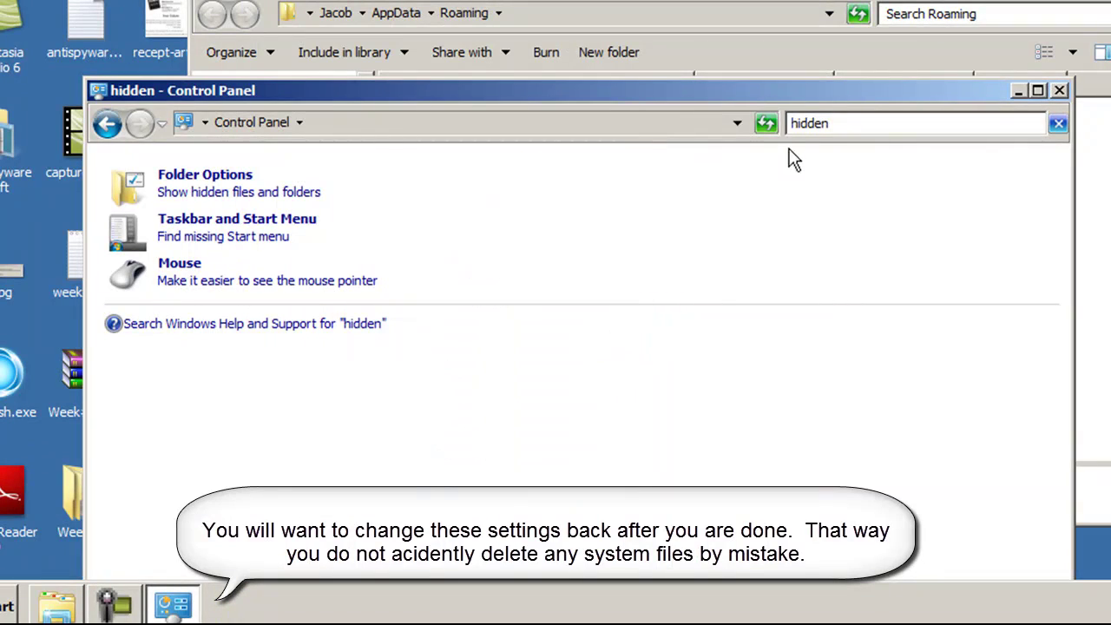
# - Move the Control Panel window out of the way and open Local Disk (C:) from Computer
pyautogui.moveTo(852, 90); pyautogui.dragTo(902, 15)
pyautogui.press('super')
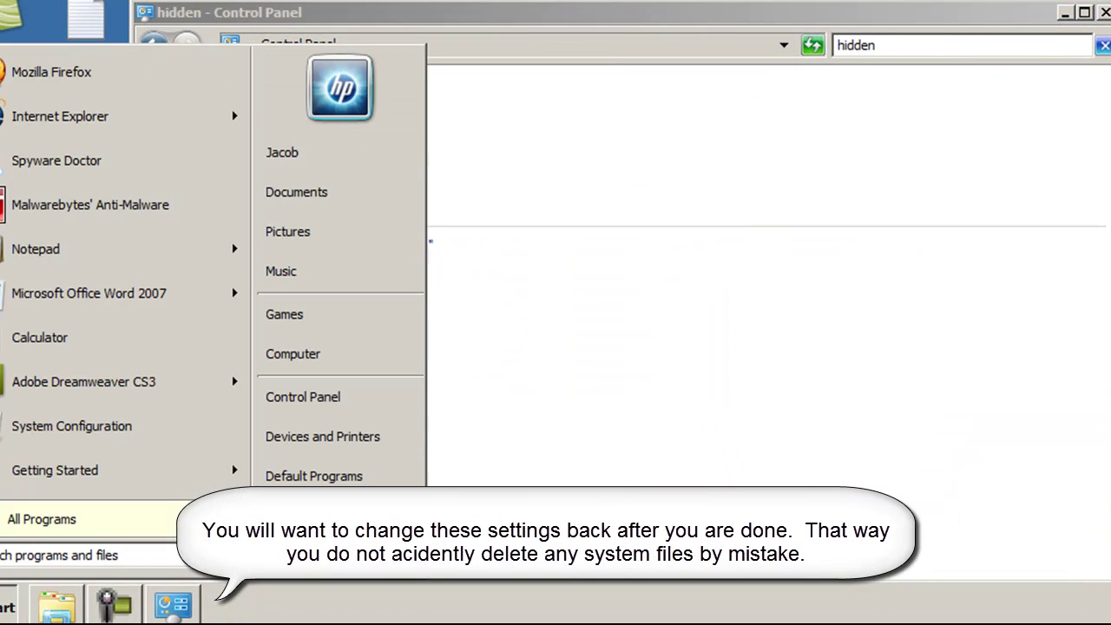
pyautogui.click(278, 294)
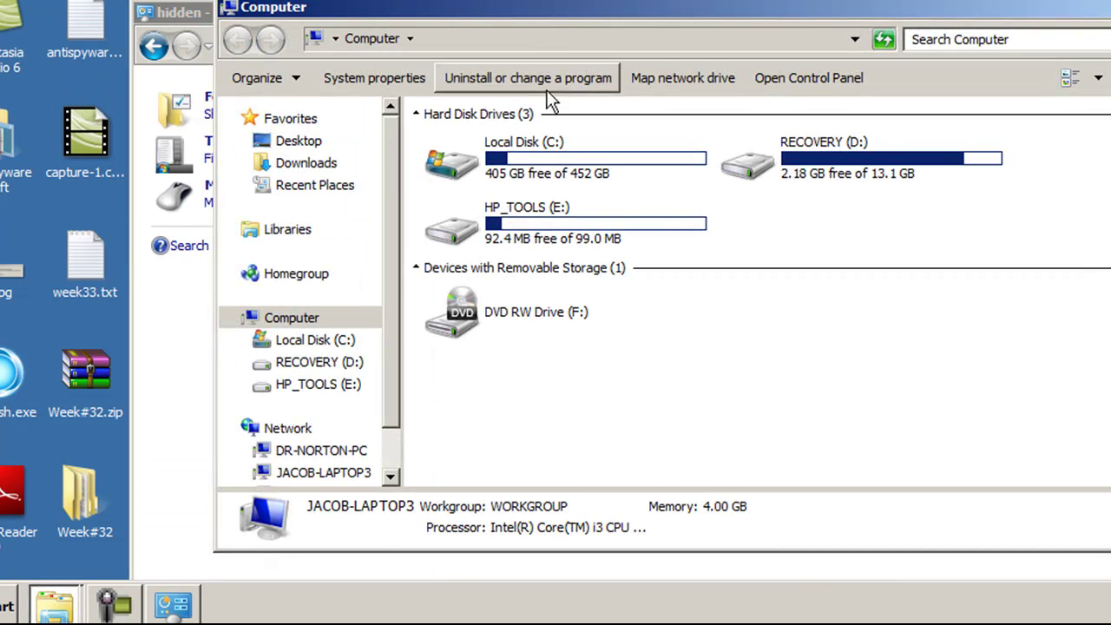
pyautogui.click(521, 156)
pyautogui.doubleClick(521, 153)
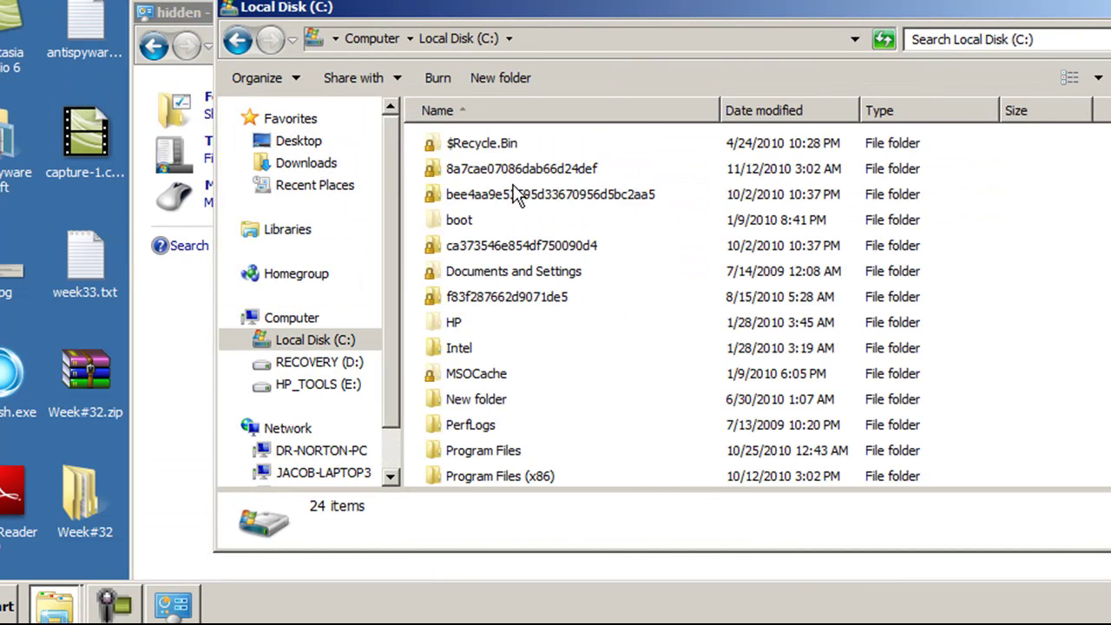
# - Open the Users folder on drive C:, move its window aside, and open the current user's profile folder
pyautogui.click(501, 328)
pyautogui.press('u')
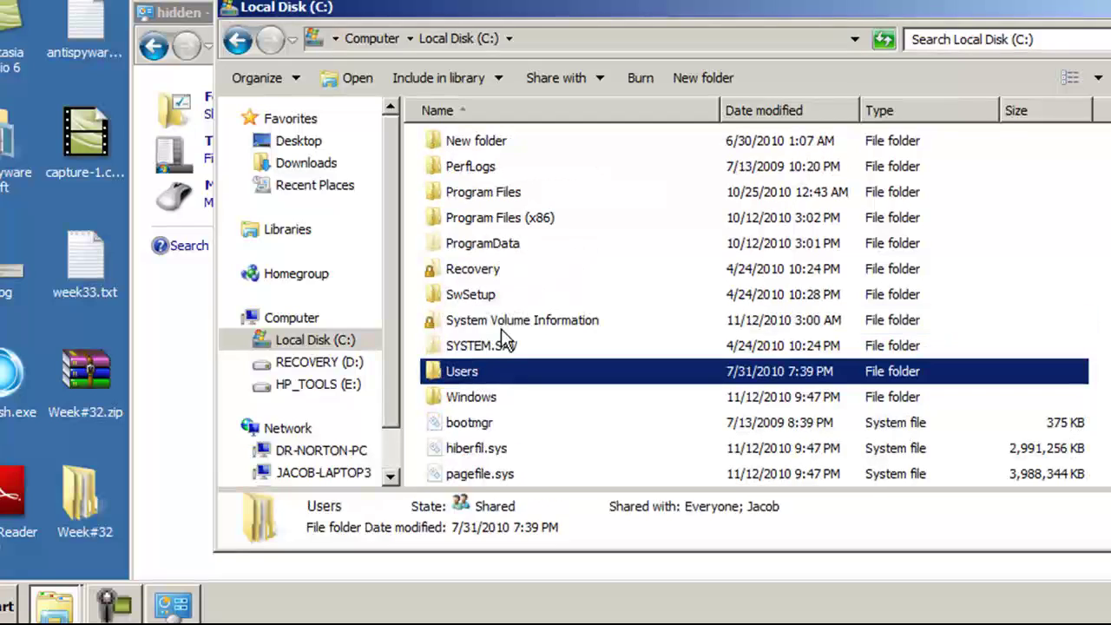
pyautogui.doubleClick(480, 372)
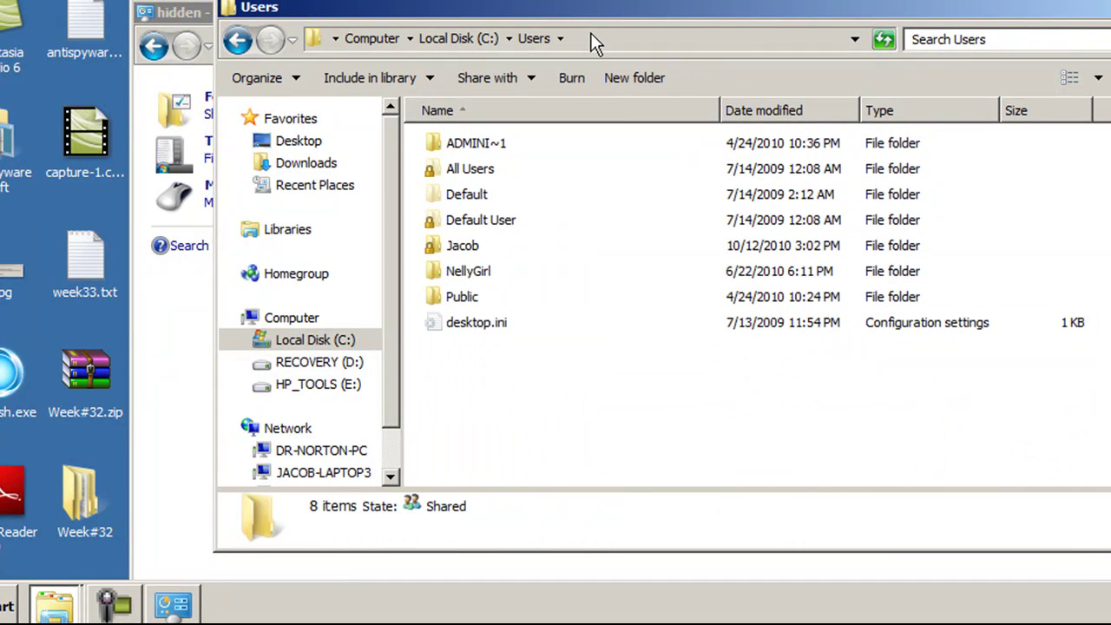
pyautogui.moveTo(593, 5); pyautogui.dragTo(745, 36)
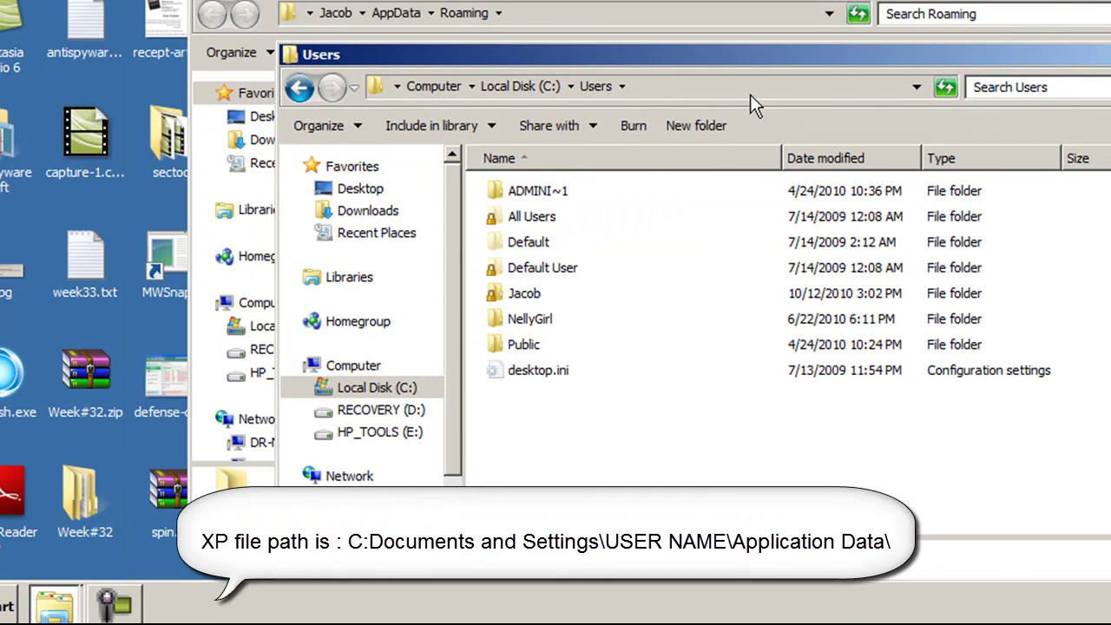
pyautogui.doubleClick(504, 295)
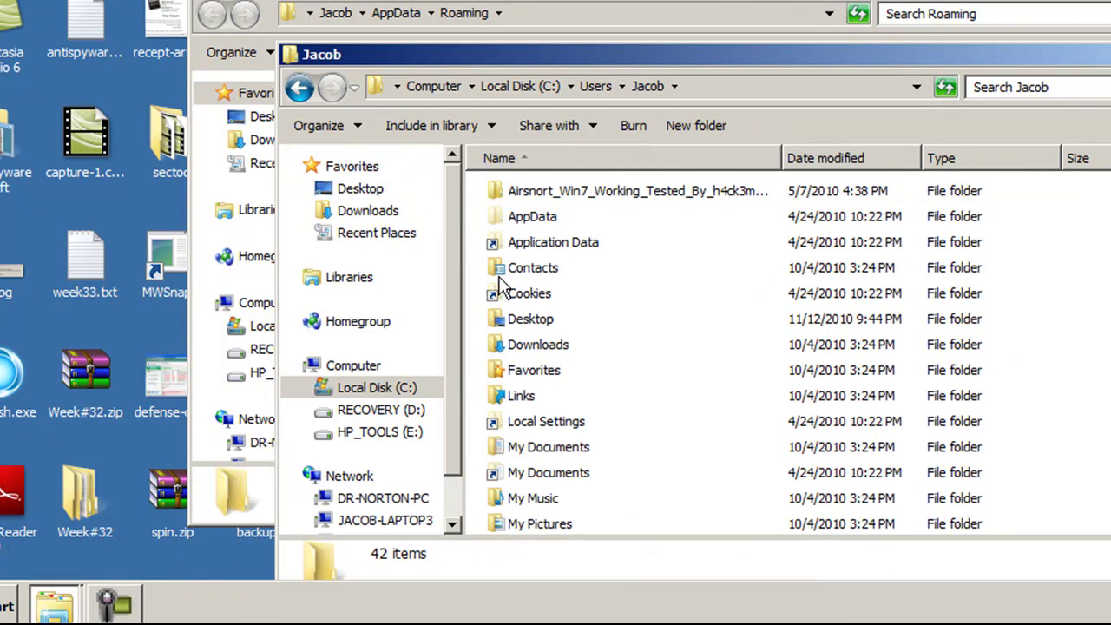
pyautogui.moveTo(673, 54)
pyautogui.mouseDown()
pyautogui.moveTo(672, 45)
pyautogui.moveTo(665, 52)
pyautogui.mouseUp()
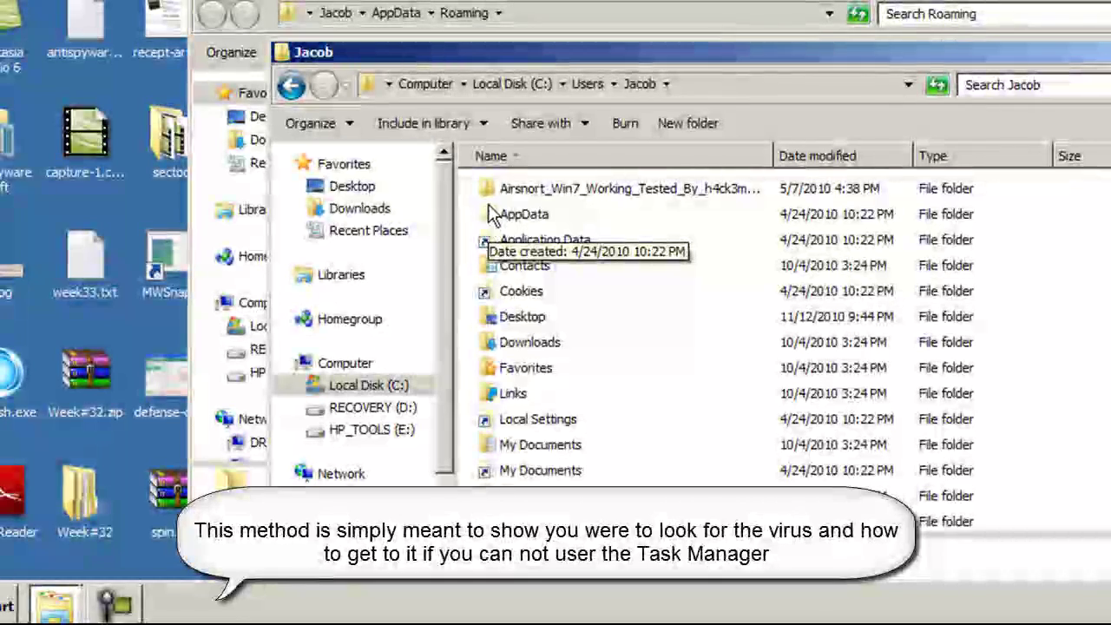
# - Open AppData and its Roaming subfolder in the user profile, and examine the files there for malware leftovers
pyautogui.doubleClick(489, 220)
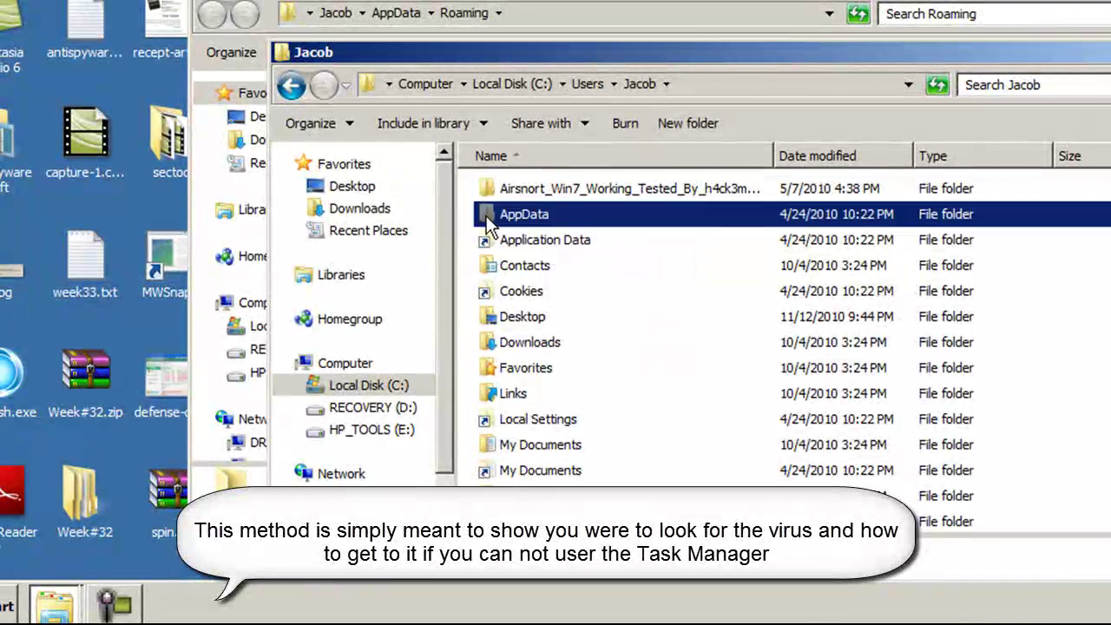
pyautogui.doubleClick(496, 239)
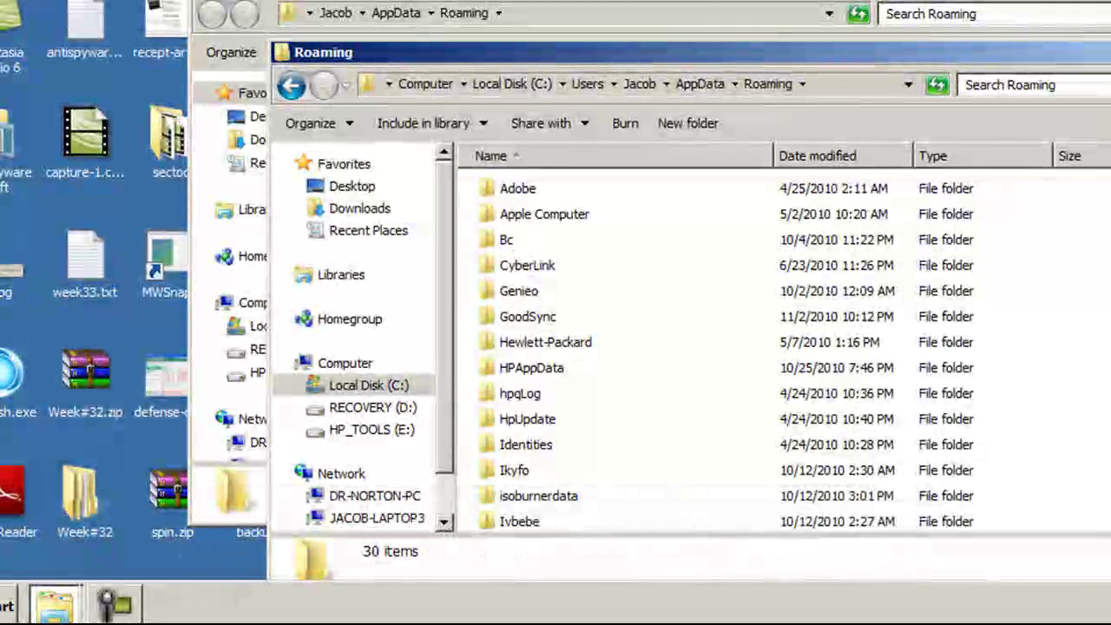
pyautogui.scroll(-1, 608, 348)
pyautogui.scroll(-5, 608, 348)
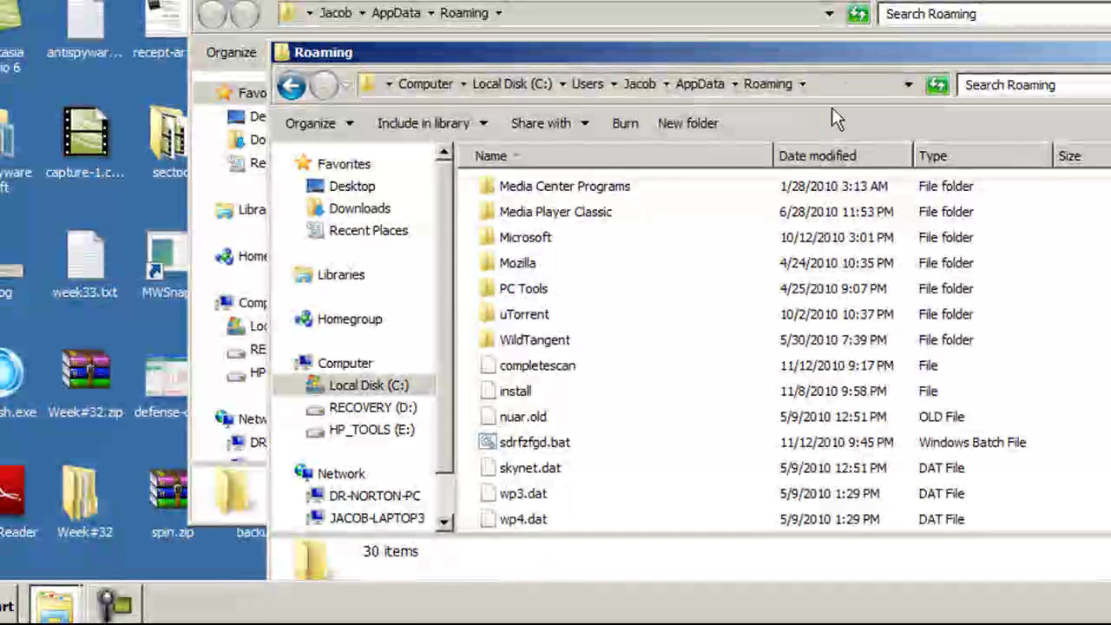
# - Display the Roaming folder's full path as editable text and highlight part of it
pyautogui.click(848, 87)
pyautogui.click(733, 87)
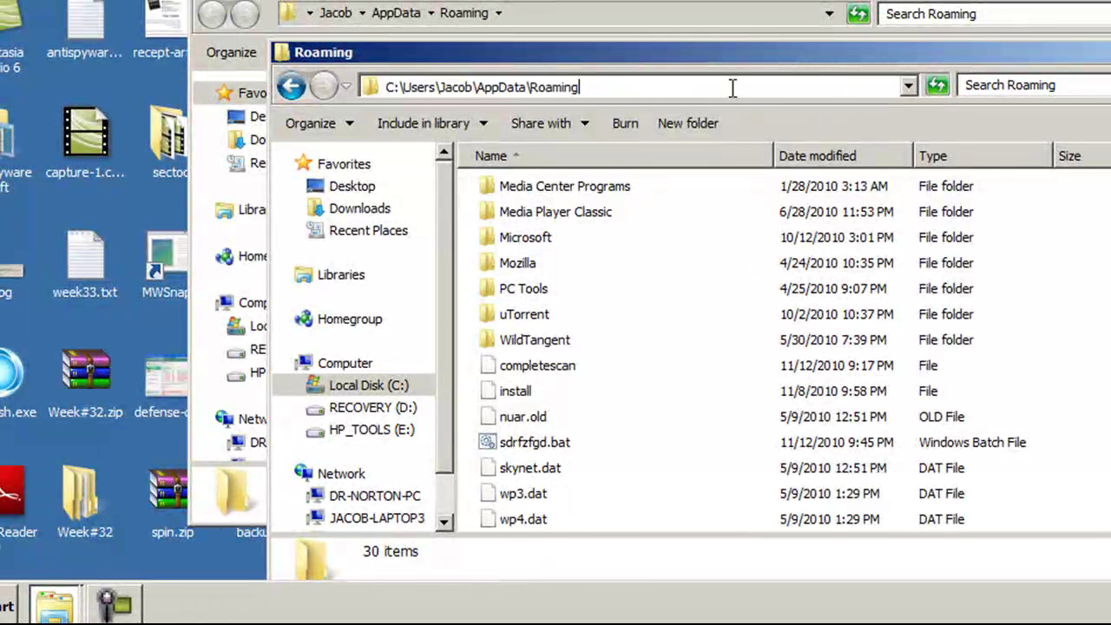
pyautogui.doubleClick(503, 86)
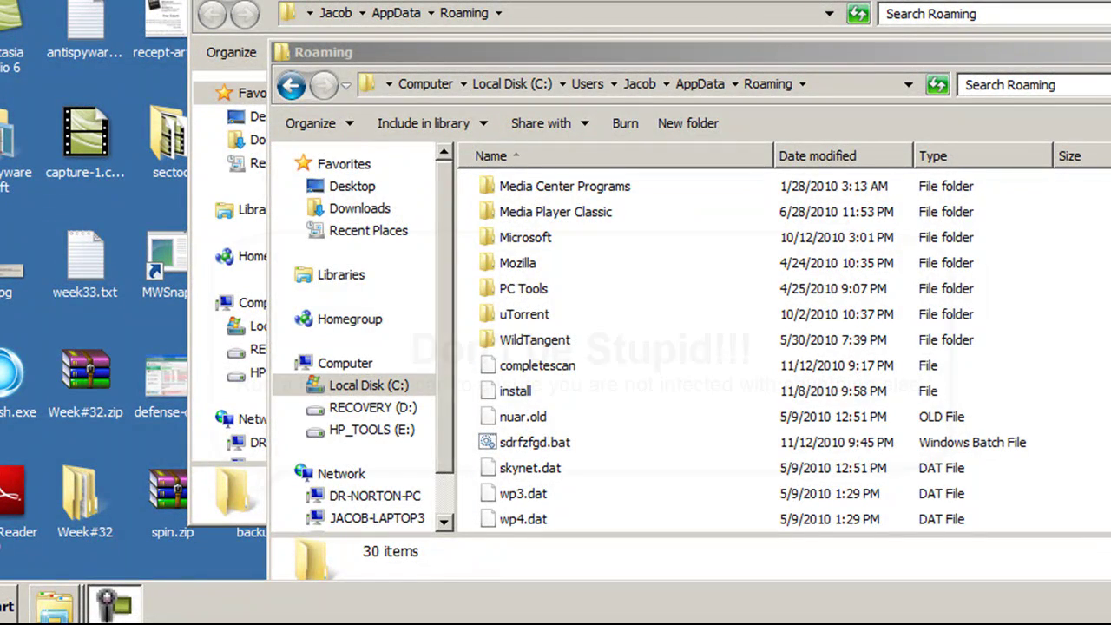
# - Close both Roaming folder windows and move the Spyware Doctor shortcut beside the setup_prot... icon on the desktop
pyautogui.hotkey('alt', 'F4')
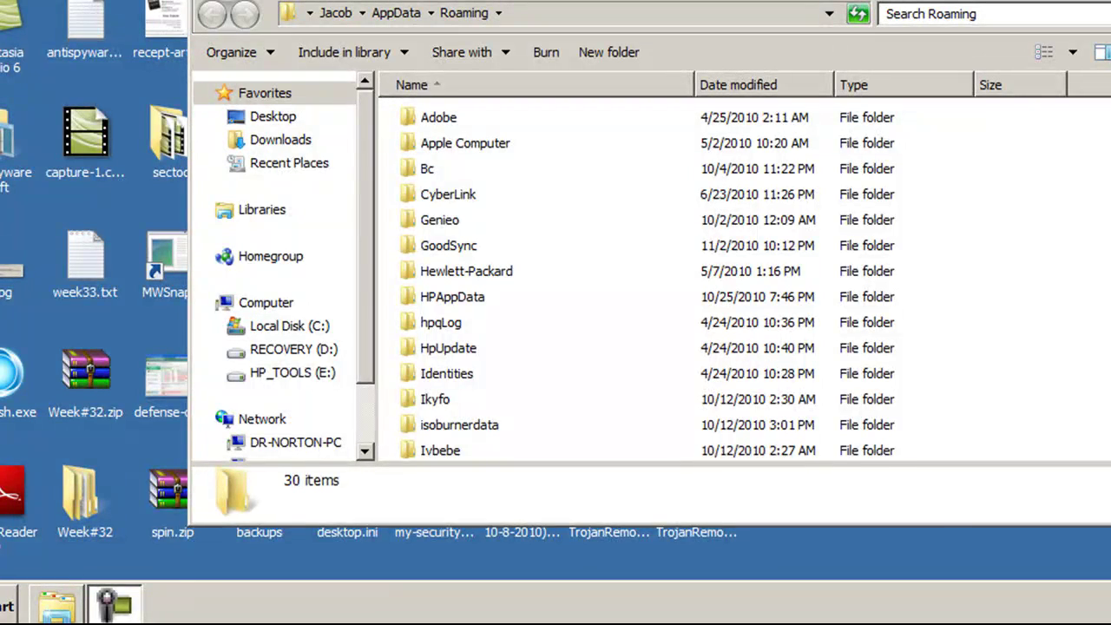
pyautogui.hotkey('alt', 'F4')
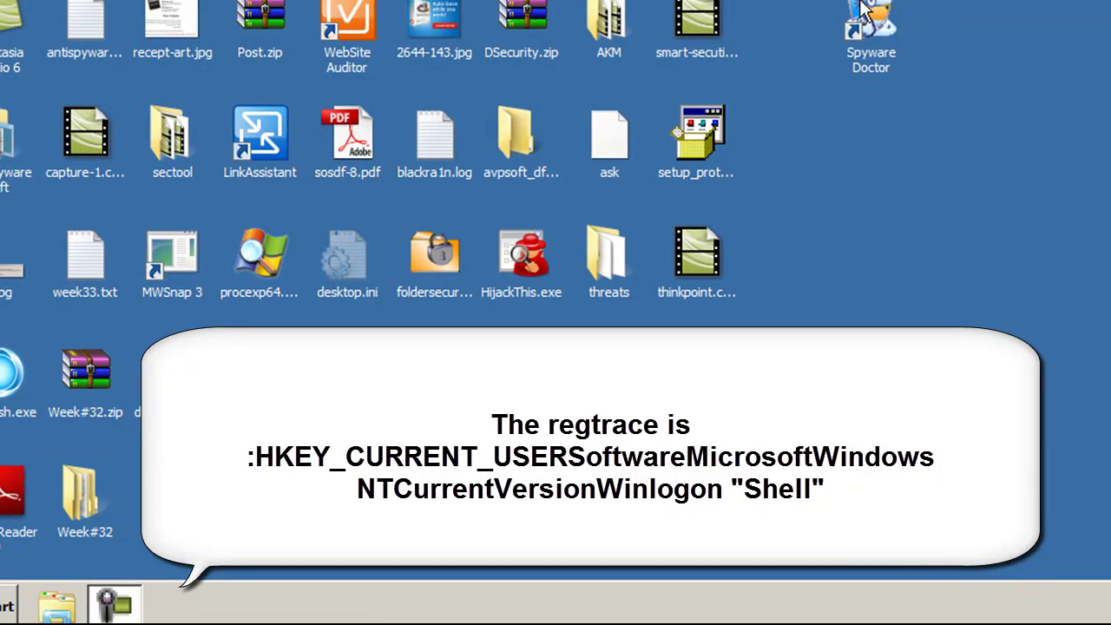
pyautogui.moveTo(864, 11); pyautogui.dragTo(848, 99)
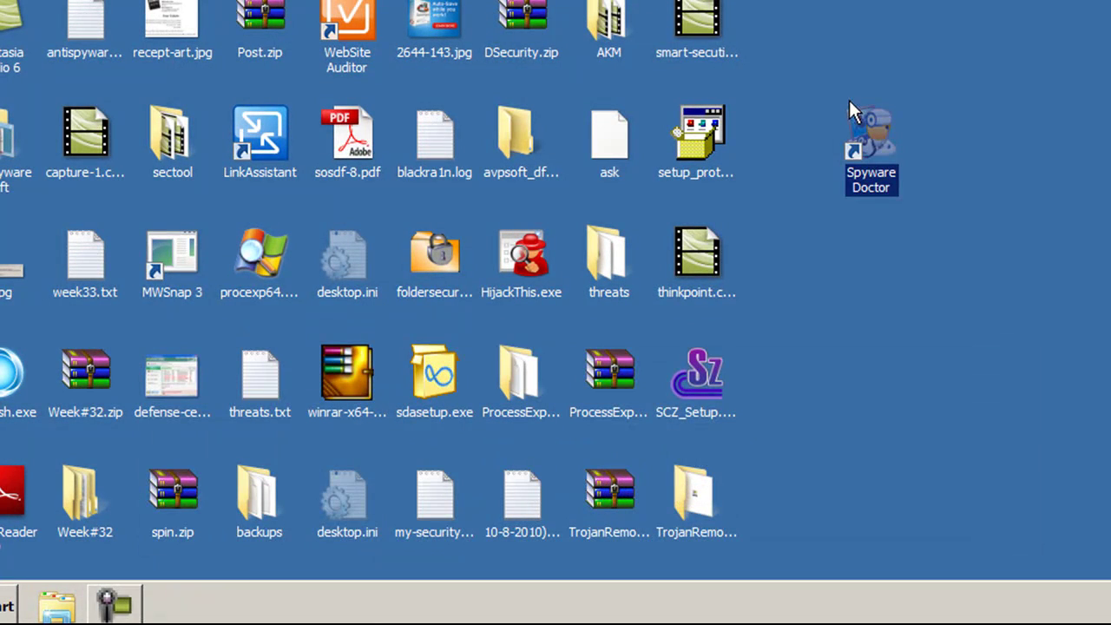
pyautogui.moveTo(875, 139); pyautogui.dragTo(796, 141)
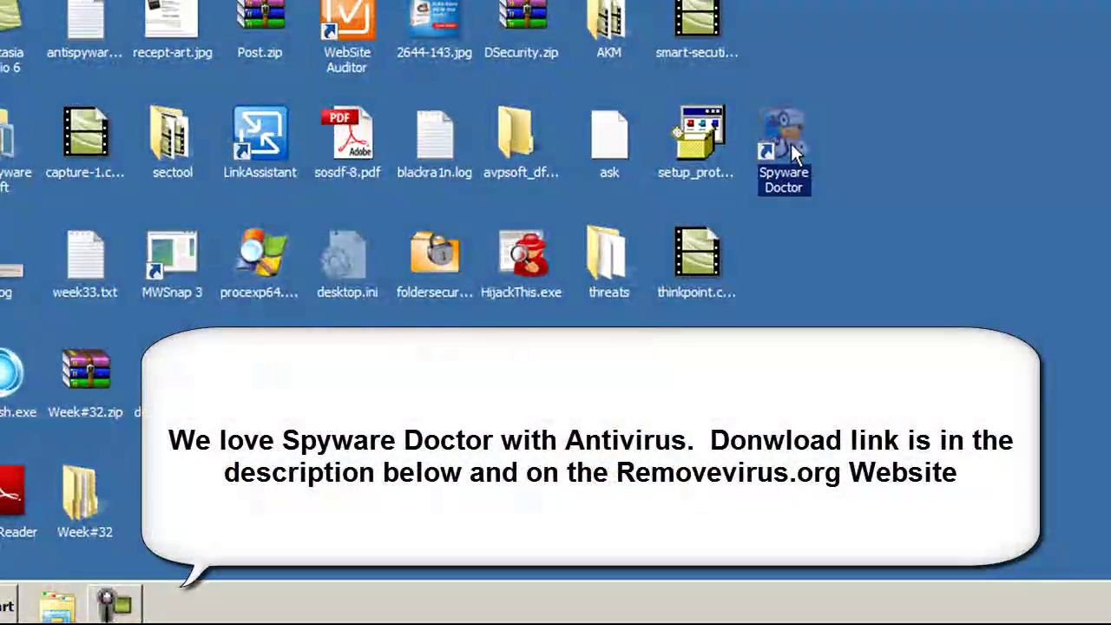